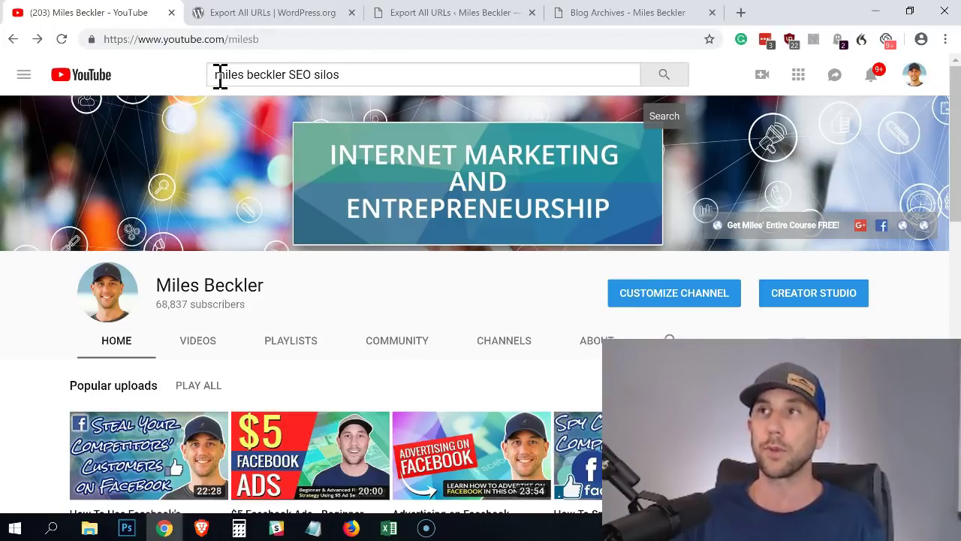
# - Search YouTube for "miles beckler SEO silos"
pyautogui.click(655, 81)
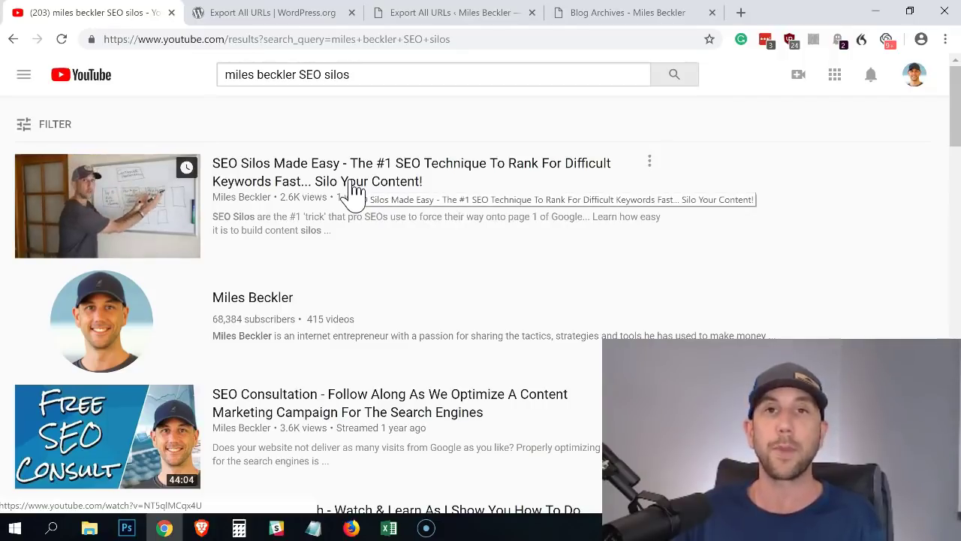
# - Review the Export All URLs plugin page on WordPress.org, including the plugin's name and description
pyautogui.click(226, 12)
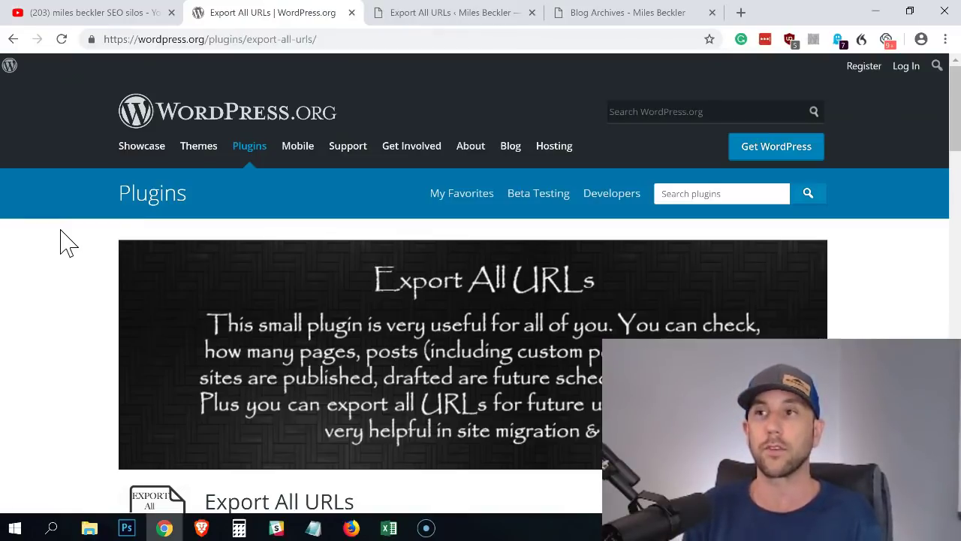
pyautogui.scroll(-2, 210, 247)
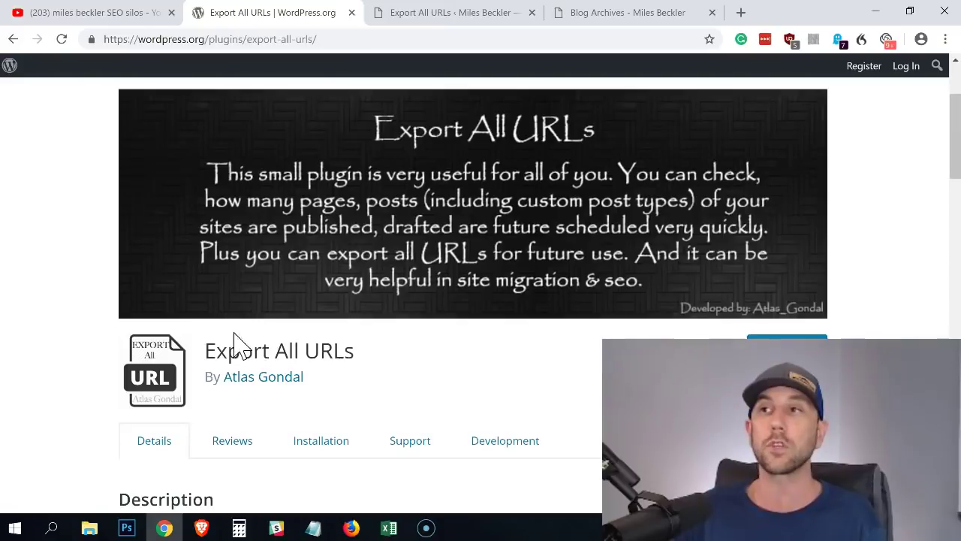
pyautogui.moveTo(207, 350); pyautogui.dragTo(365, 365)
pyautogui.scroll(-1, 398, 394)
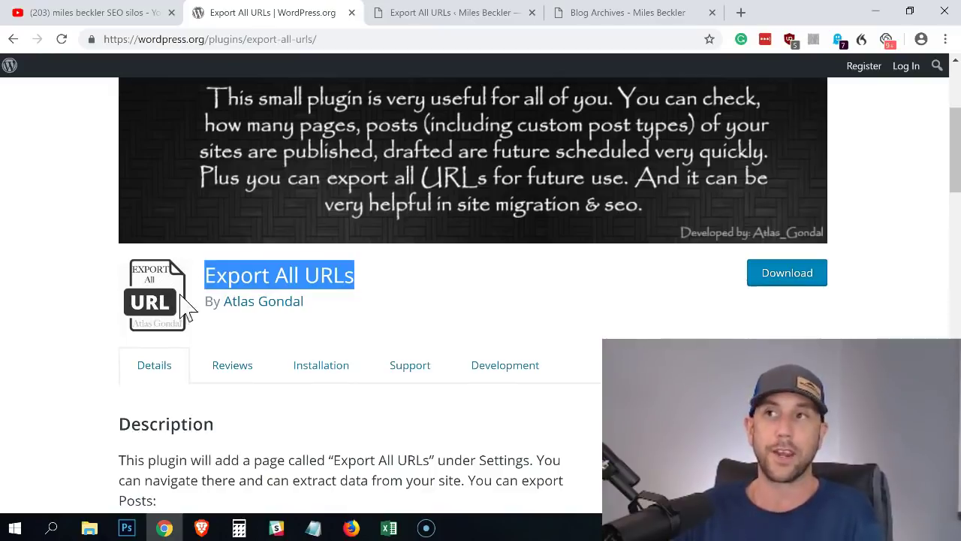
pyautogui.scroll(3, 105, 307)
pyautogui.scroll(-1, 89, 307)
pyautogui.scroll(1, 85, 307)
# - Set the site's Export All URLs options to extract published Posts with URLs and Titles as a CSV
pyautogui.click(450, 12)
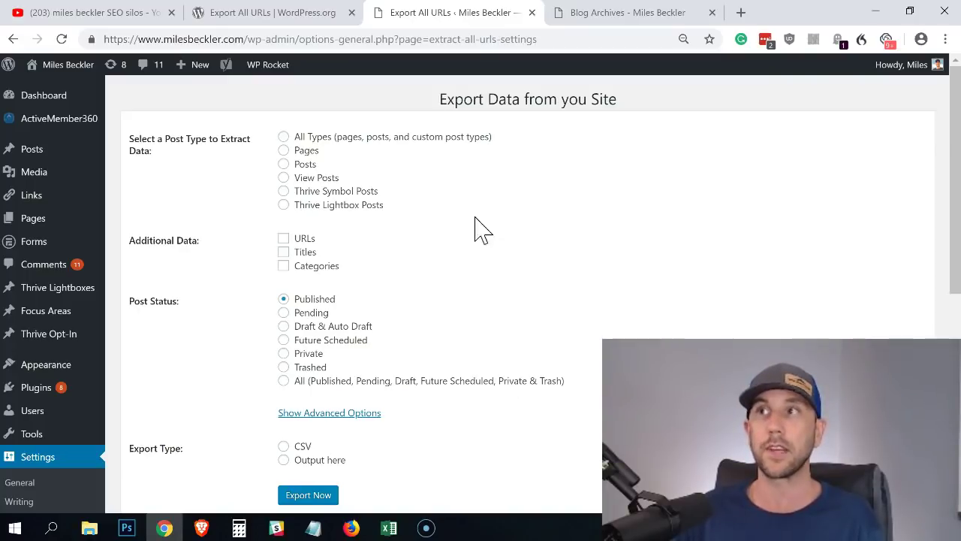
pyautogui.click(284, 165)
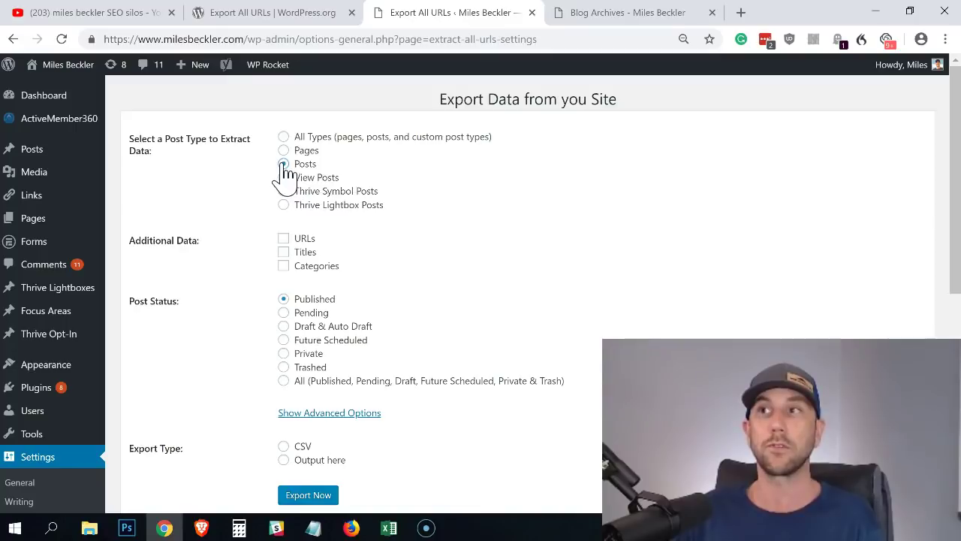
pyautogui.click(284, 240)
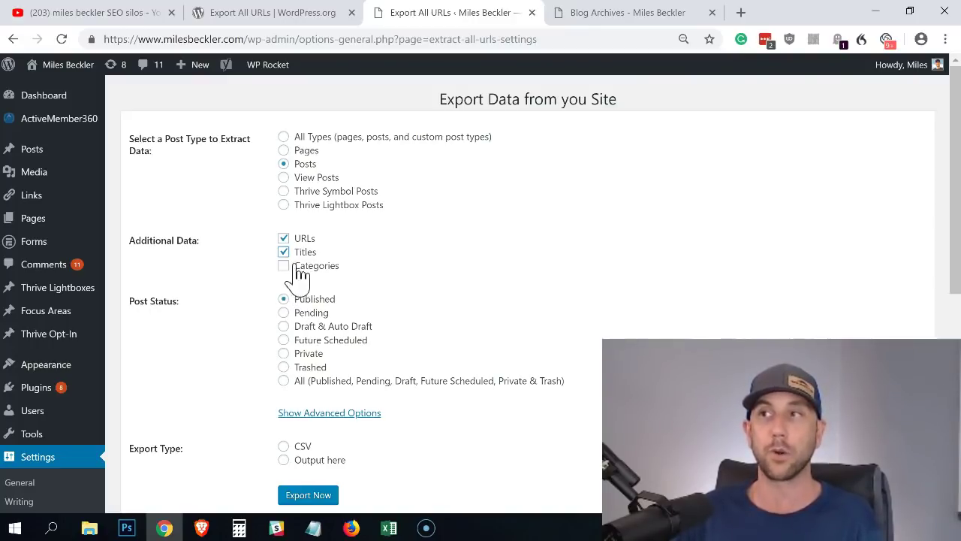
pyautogui.scroll(-1, 455, 269)
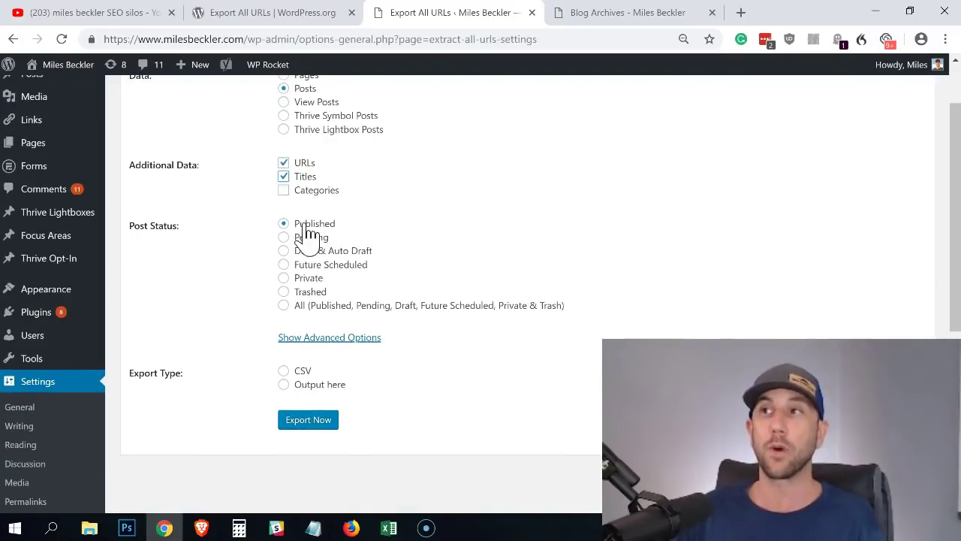
pyautogui.click(290, 371)
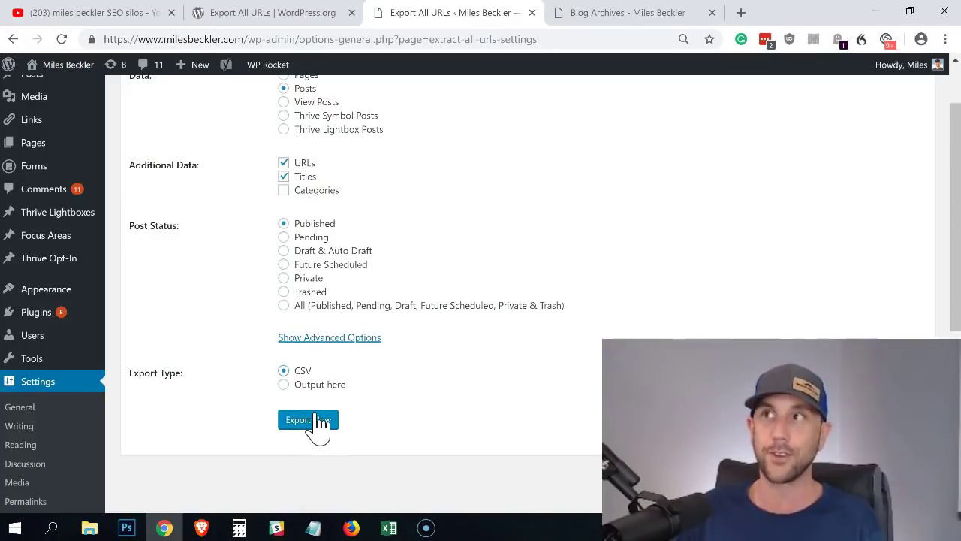
# - Switch to the milesbeckler-post-audit-8-23-18 workbook in Excel and widen the Title, URLs and Categories columns so their contents are readable
pyautogui.hotkey('alt', 'Tab')
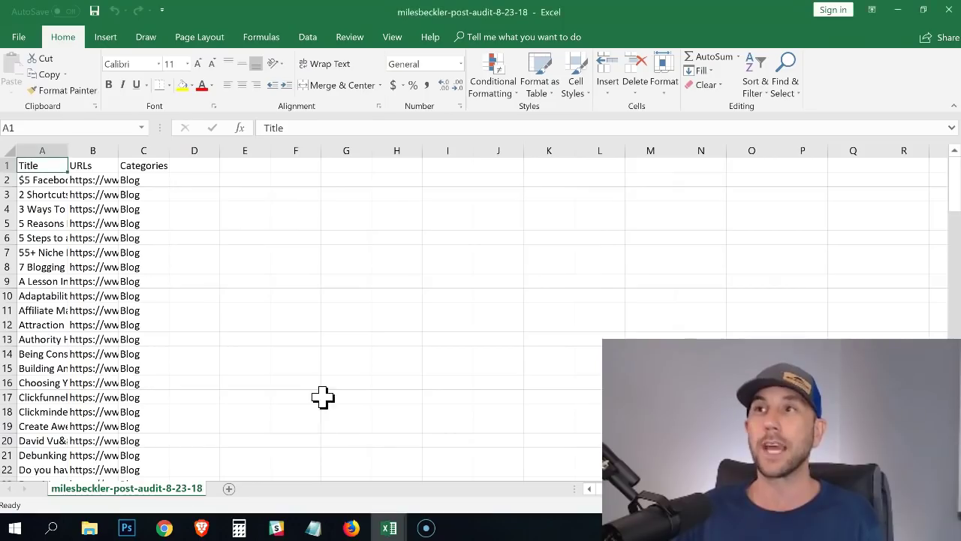
pyautogui.moveTo(169, 150); pyautogui.dragTo(274, 155)
pyautogui.moveTo(118, 150); pyautogui.dragTo(486, 141)
pyautogui.click(100, 144)
pyautogui.moveTo(68, 150); pyautogui.dragTo(335, 150)
pyautogui.moveTo(232, 148); pyautogui.dragTo(399, 148)
pyautogui.click(399, 148)
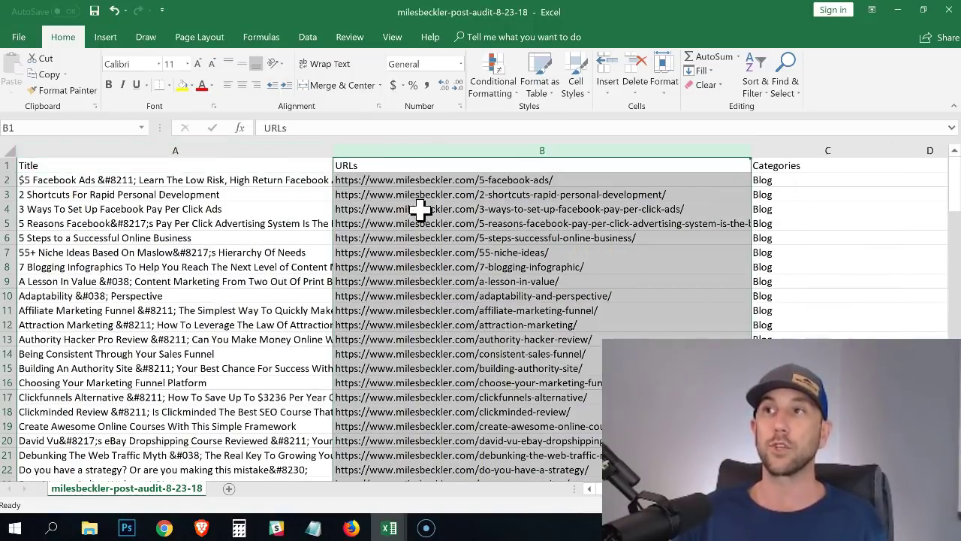
# - Look through the exported list of post titles, URLs and categories from the first row to the end and back
pyautogui.click(112, 195)
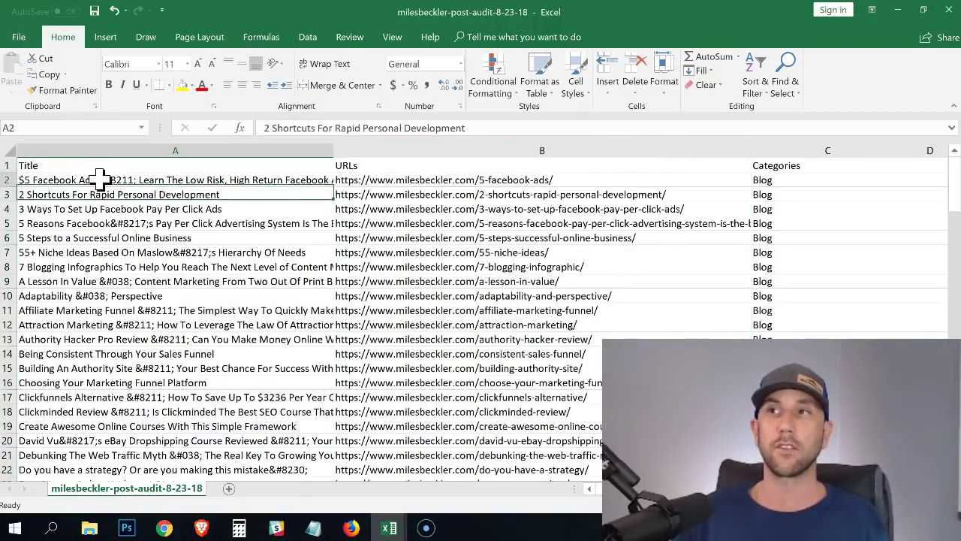
pyautogui.click(105, 179)
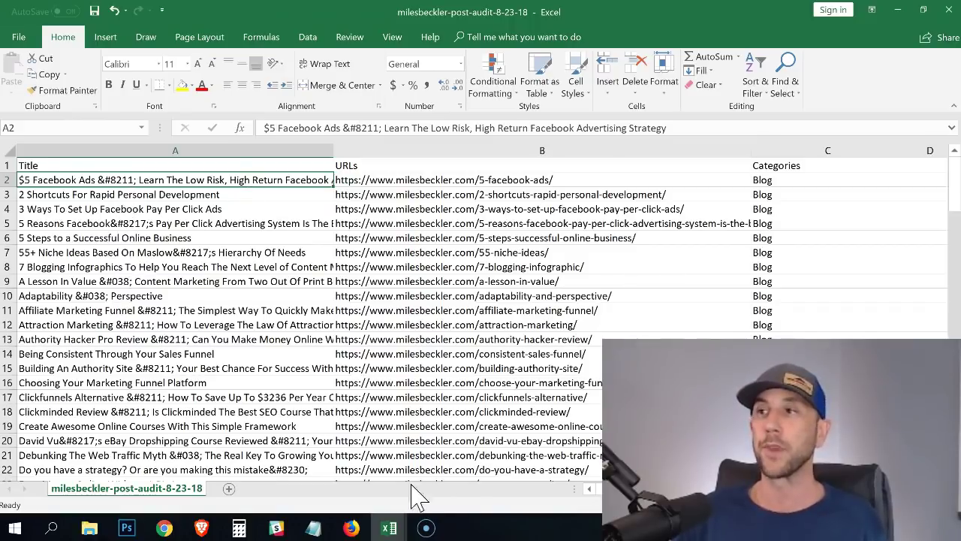
pyautogui.hscroll(2, 367, 334)
pyautogui.hscroll(-2, 368, 334)
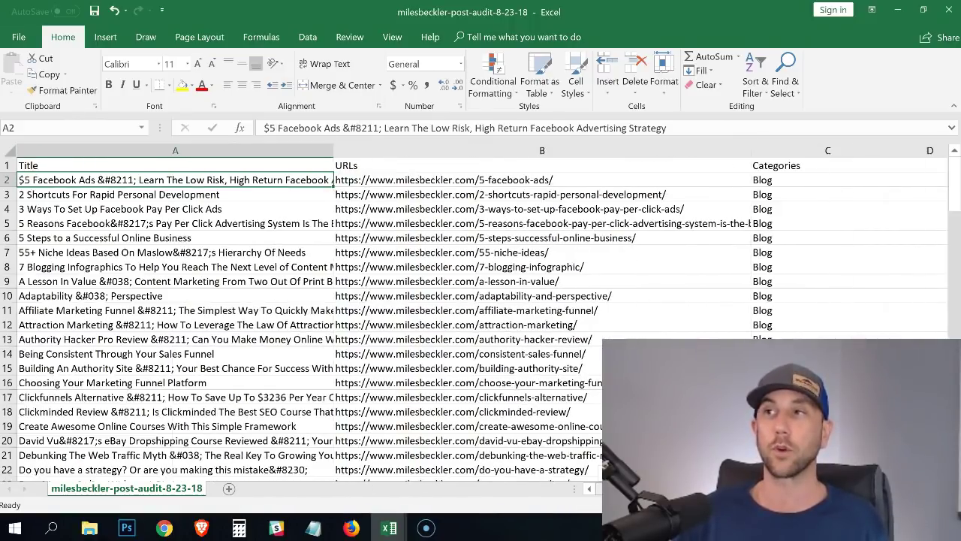
pyautogui.scroll(-6, 279, 285)
pyautogui.scroll(-16, 279, 285)
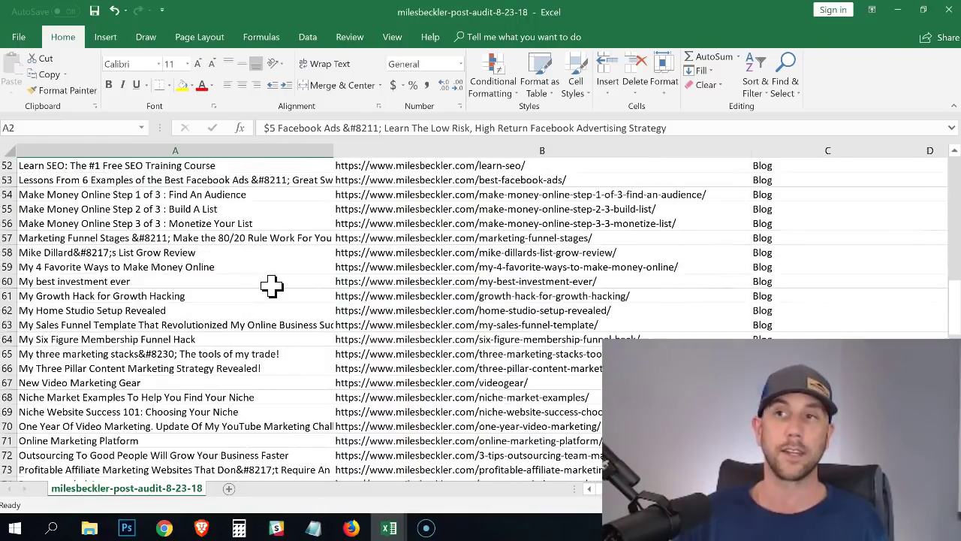
pyautogui.scroll(-8, 270, 284)
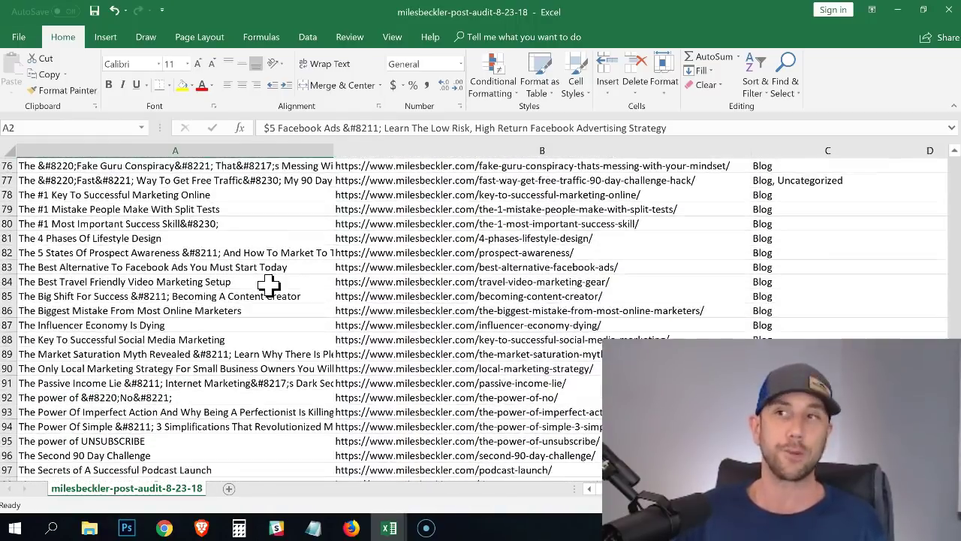
pyautogui.scroll(-5, 267, 284)
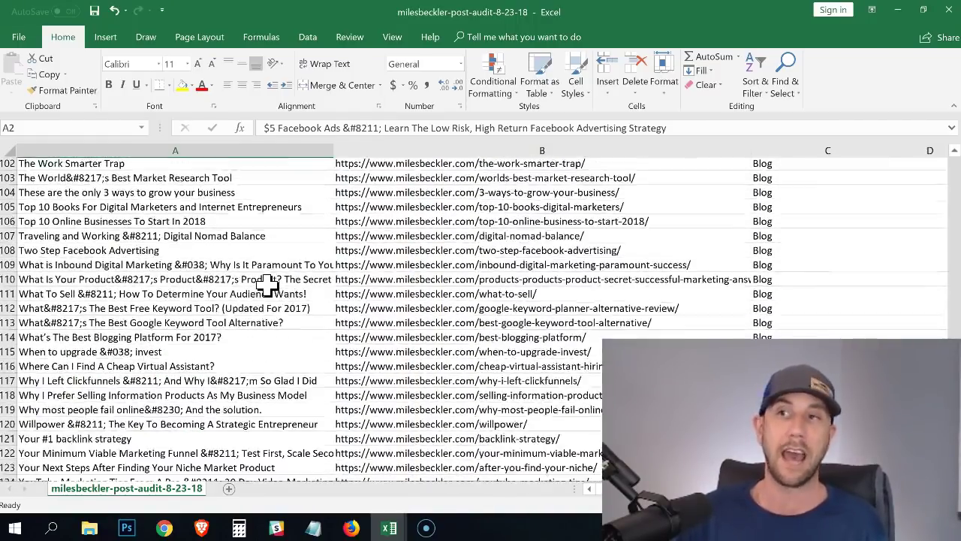
pyautogui.scroll(20, 124, 372)
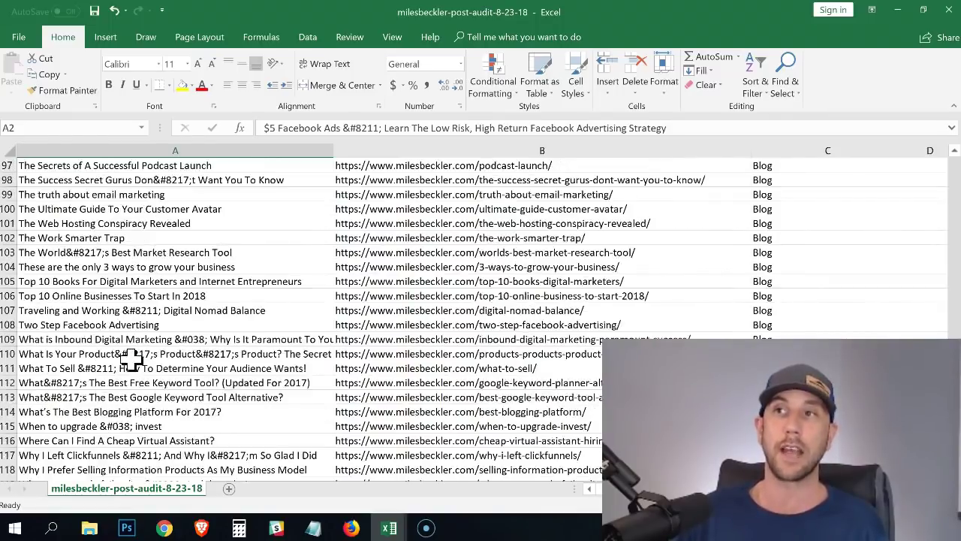
pyautogui.scroll(9, 126, 357)
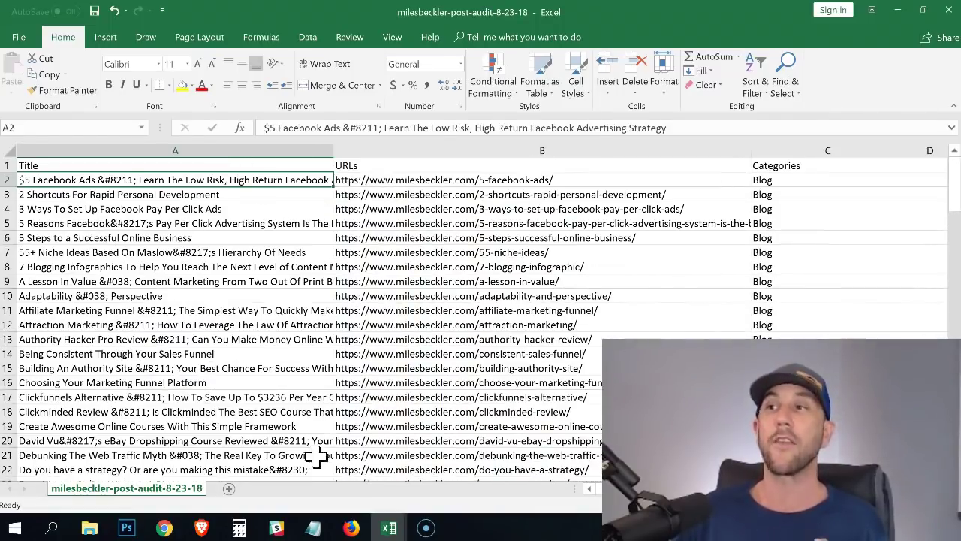
# - Switch to the MilesBeckler.com Content Audit 7 Categories workbook and examine its Tags and Silos lists
pyautogui.hotkey('alt', 'Tab')
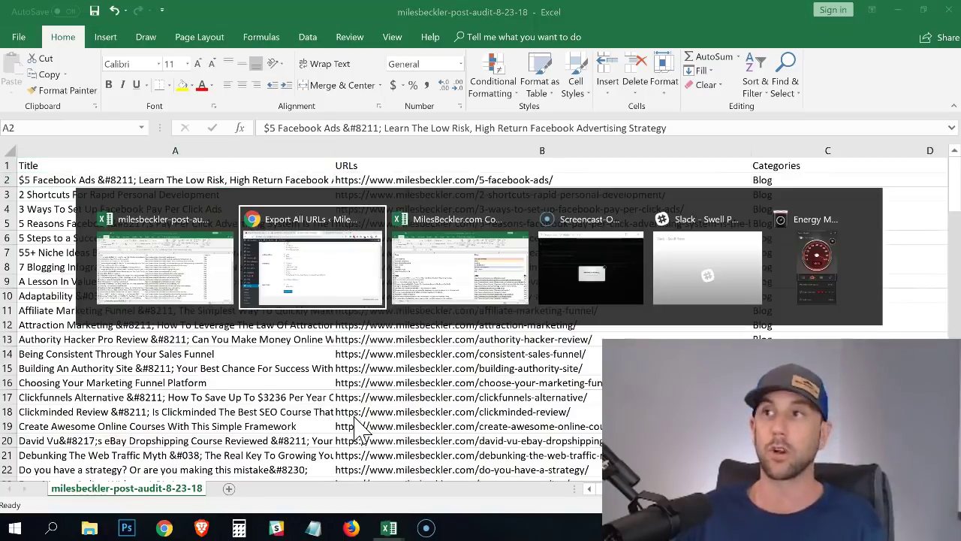
pyautogui.press('Tab')
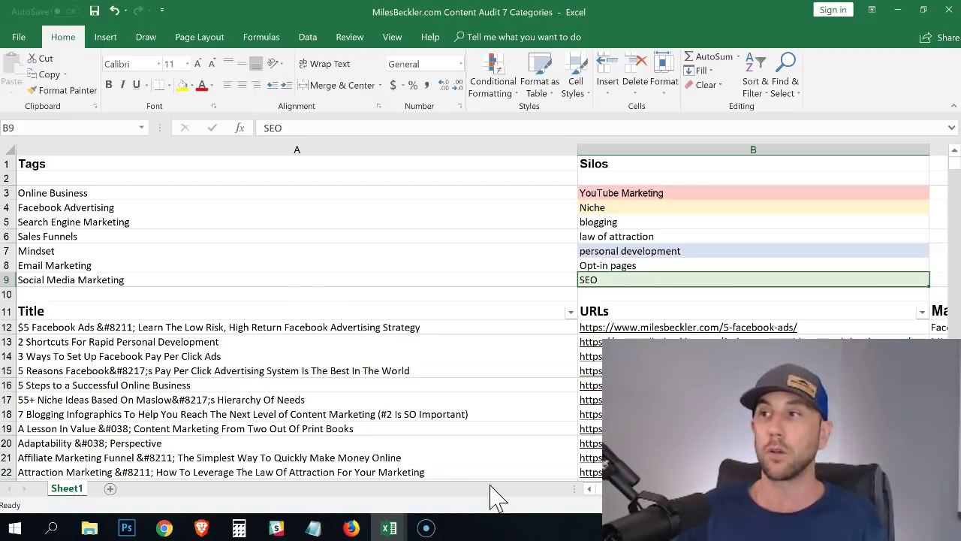
pyautogui.hscroll(8, 491, 307)
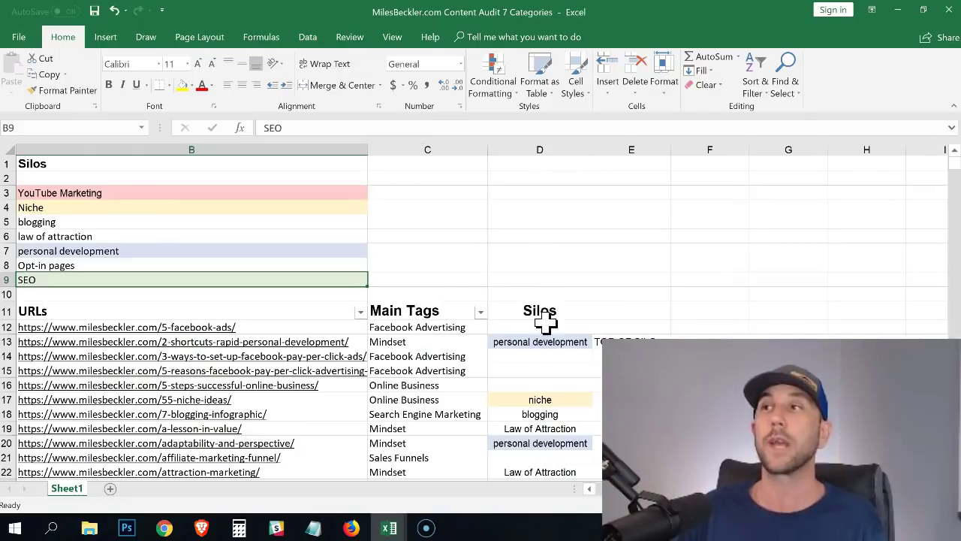
pyautogui.hscroll(-8, 488, 432)
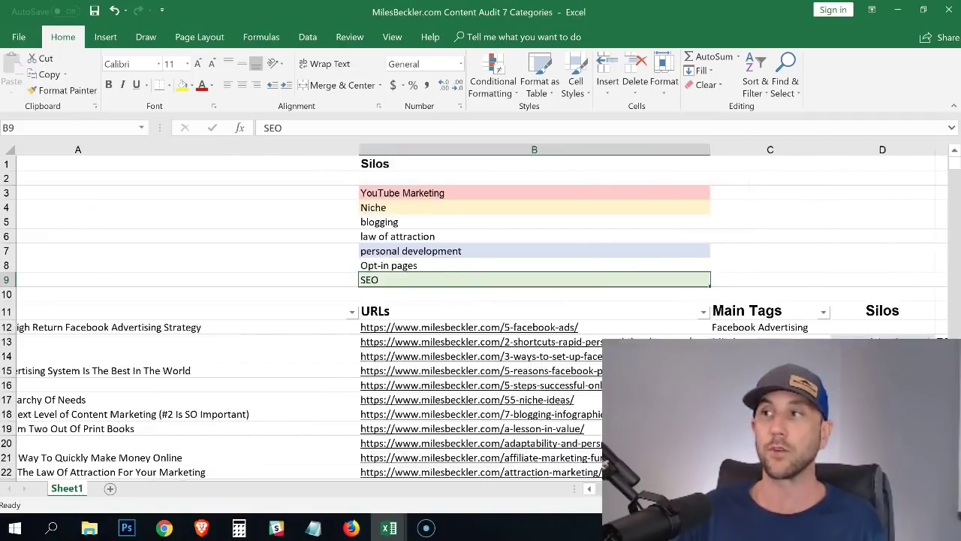
pyautogui.moveTo(54, 166); pyautogui.dragTo(47, 279)
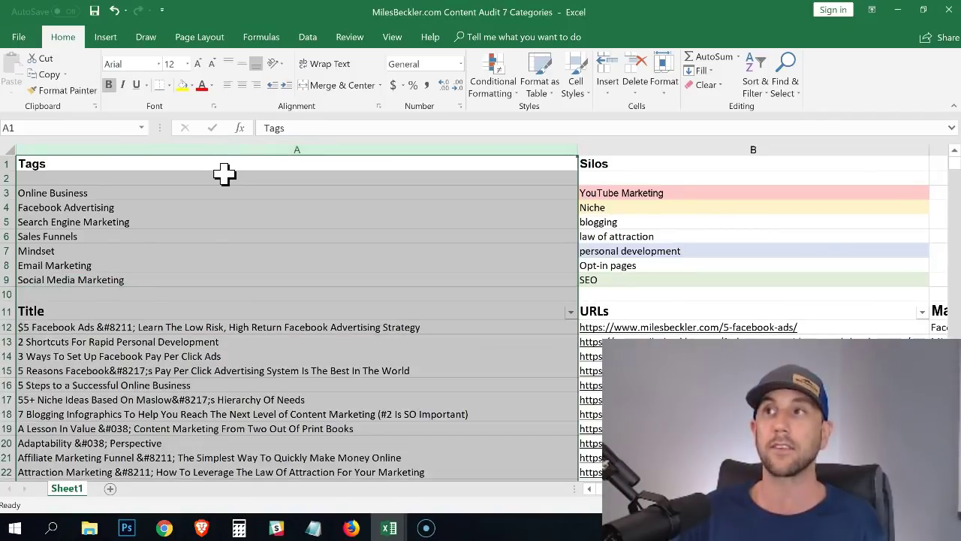
pyautogui.click(225, 178)
pyautogui.click(641, 164)
pyautogui.click(515, 175)
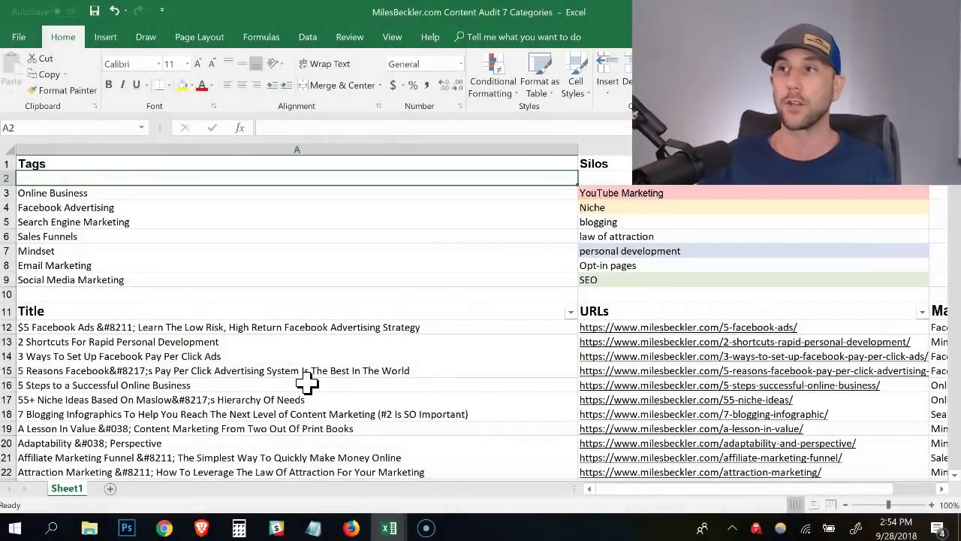
# - Examine the main tag and silo assigned to each post URL in the Main Tags and Silos columns
pyautogui.moveTo(621, 486); pyautogui.dragTo(658, 481)
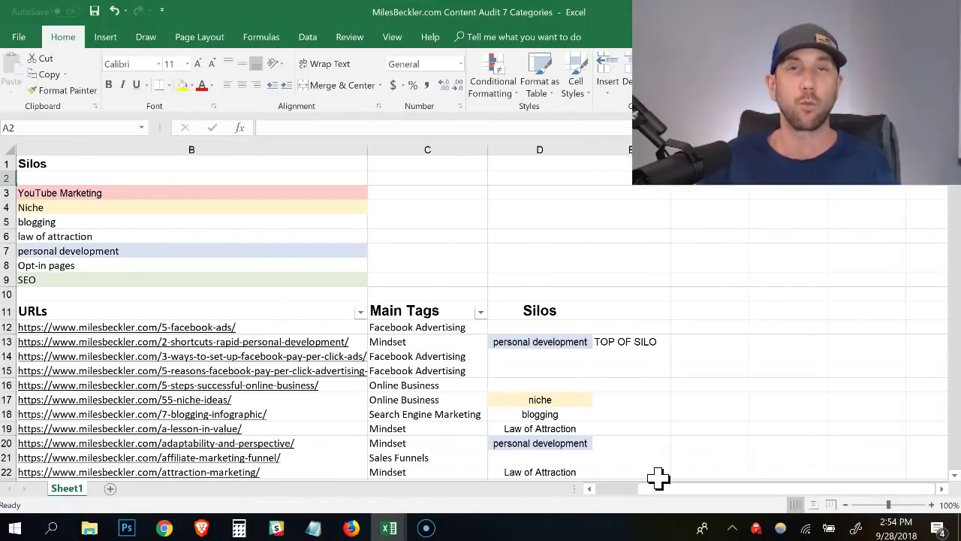
pyautogui.click(416, 265)
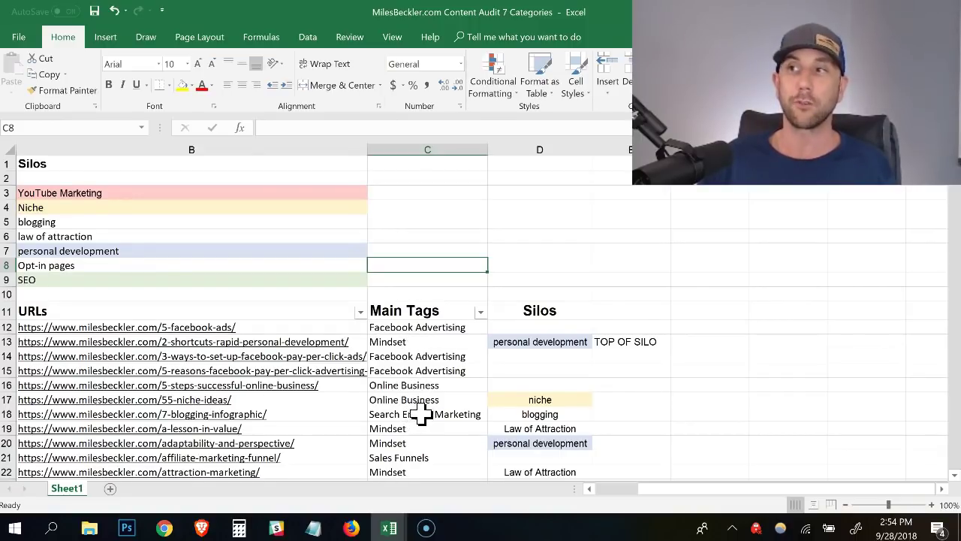
pyautogui.scroll(-2, 422, 413)
pyautogui.scroll(-3, 422, 380)
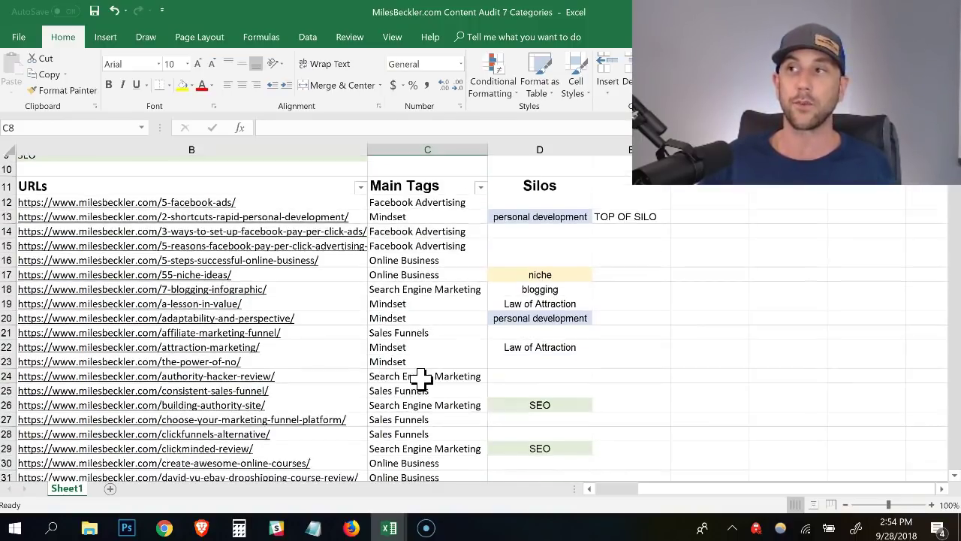
pyautogui.scroll(-1, 422, 381)
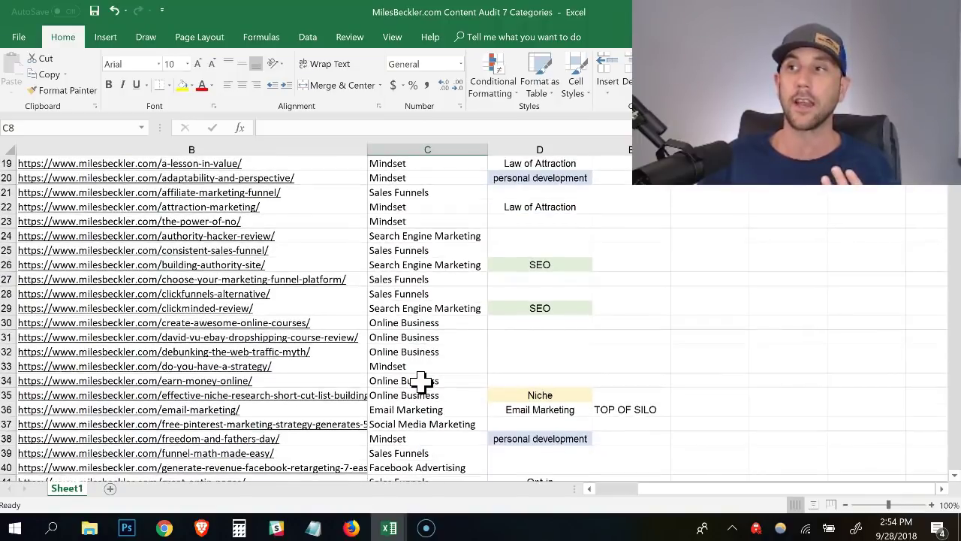
pyautogui.scroll(6, 422, 380)
# - Compare the tag list in A3:A9 with the post titles beneath it, selecting each range for reference
pyautogui.moveTo(619, 490); pyautogui.dragTo(597, 489)
pyautogui.moveTo(95, 194); pyautogui.dragTo(98, 279)
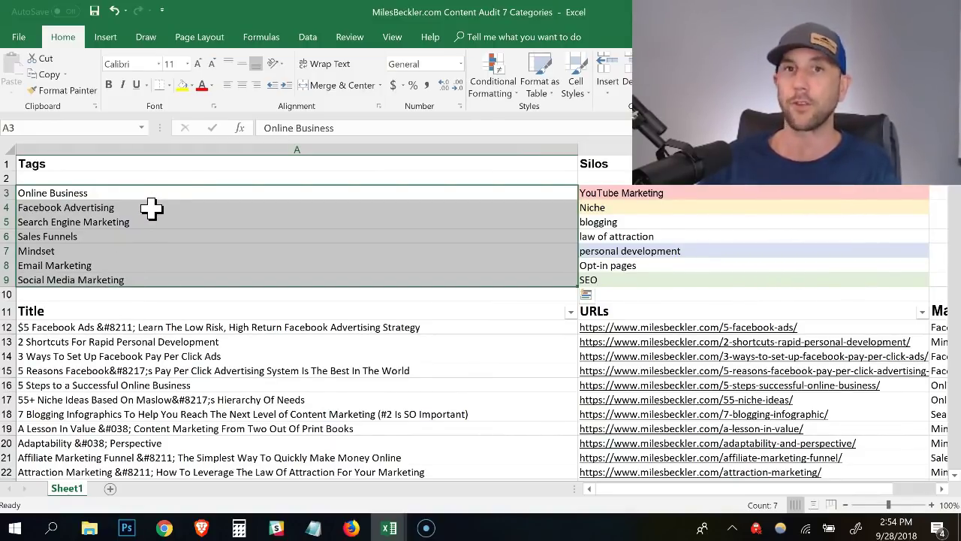
pyautogui.scroll(-1, 172, 333)
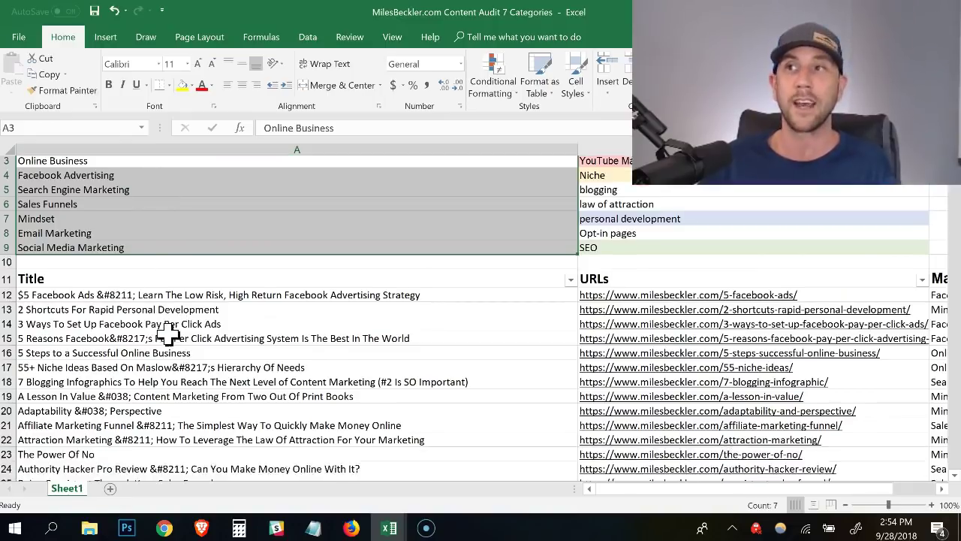
pyautogui.click(118, 283)
pyautogui.moveTo(114, 319); pyautogui.dragTo(118, 415)
pyautogui.scroll(-2, 116, 410)
pyautogui.scroll(-2, 116, 402)
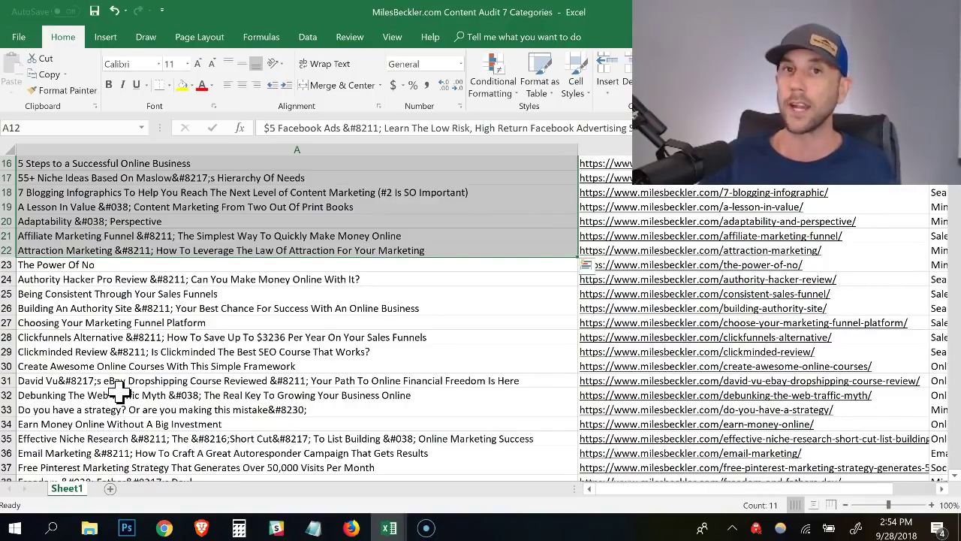
pyautogui.scroll(5, 118, 391)
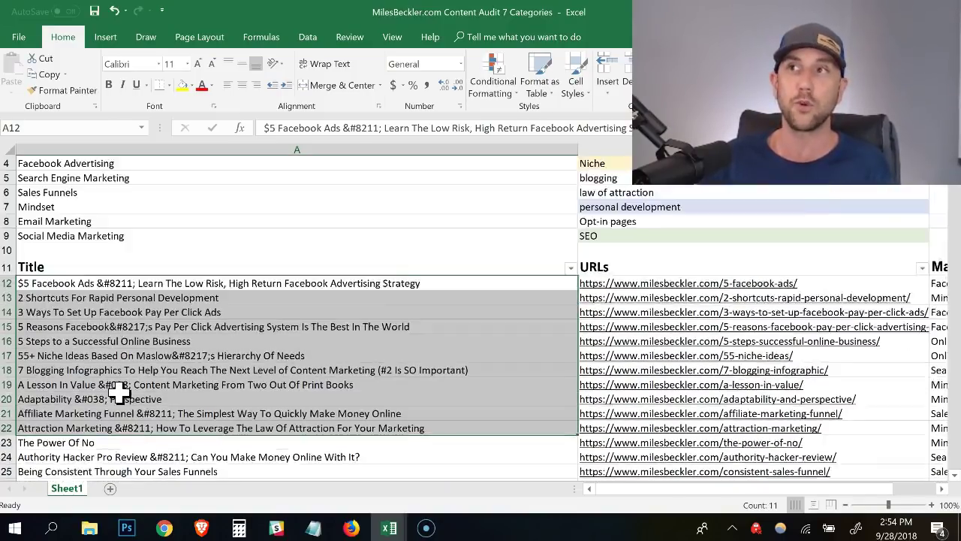
pyautogui.click(83, 193)
pyautogui.moveTo(84, 194); pyautogui.dragTo(89, 276)
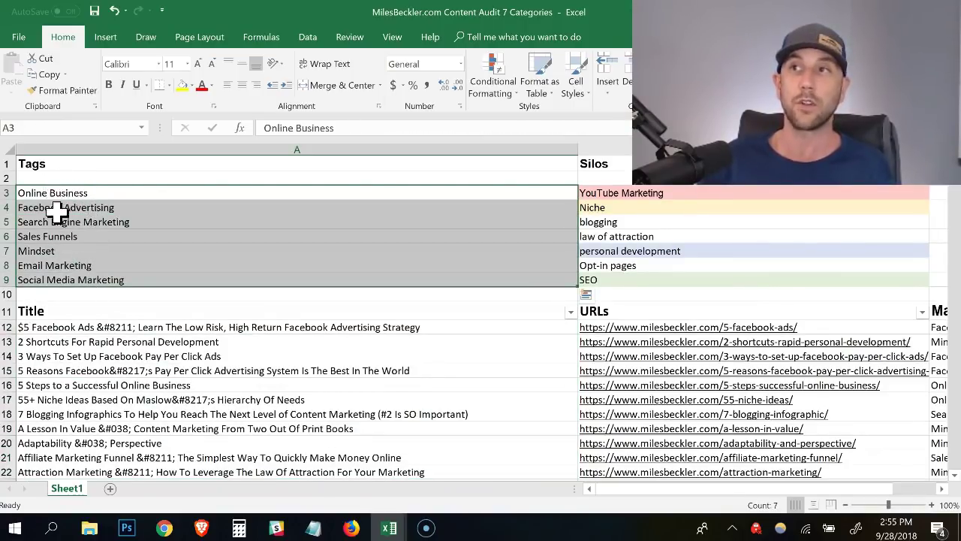
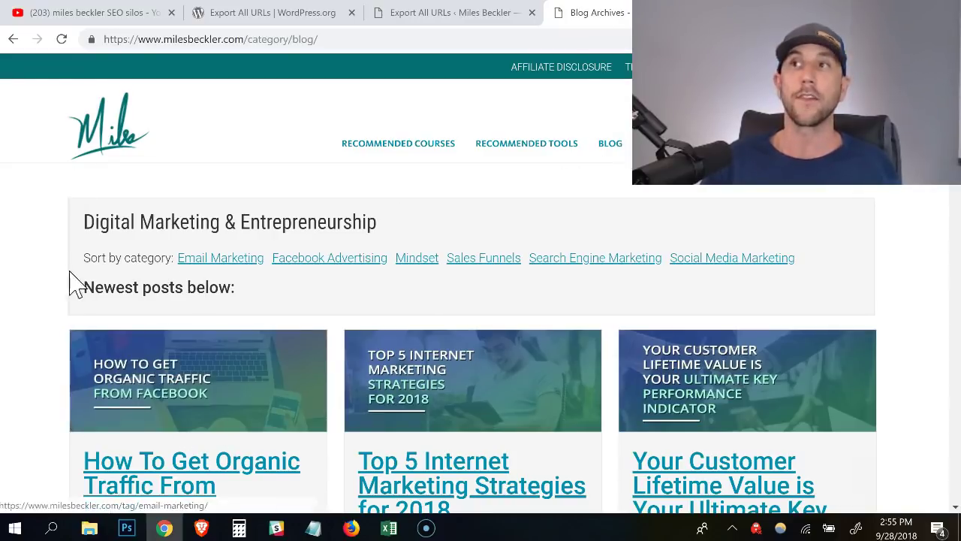
# - Review the blog archive's category links, then open the Facebook Advertising tag page and examine its URL and posts
pyautogui.moveTo(83, 225); pyautogui.dragTo(857, 257)
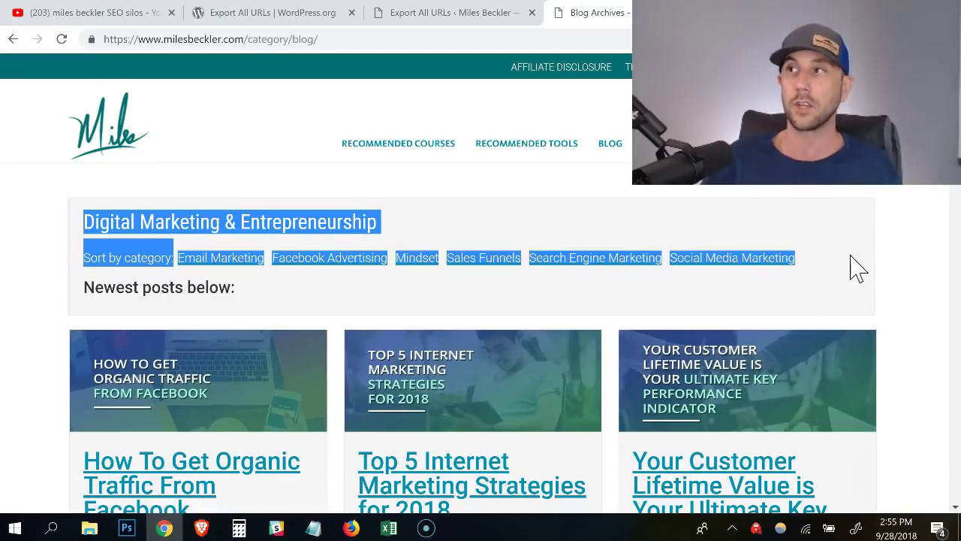
pyautogui.click(820, 302)
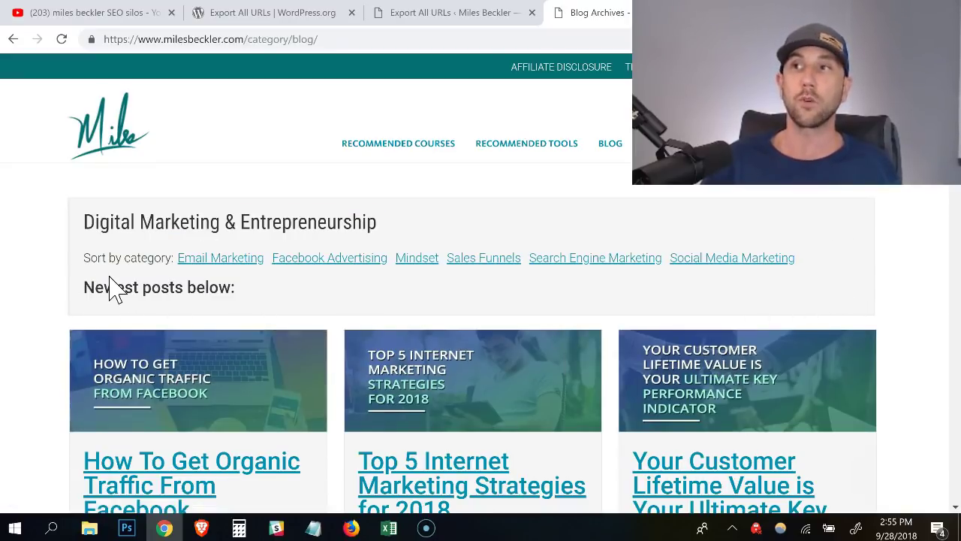
pyautogui.click(293, 262)
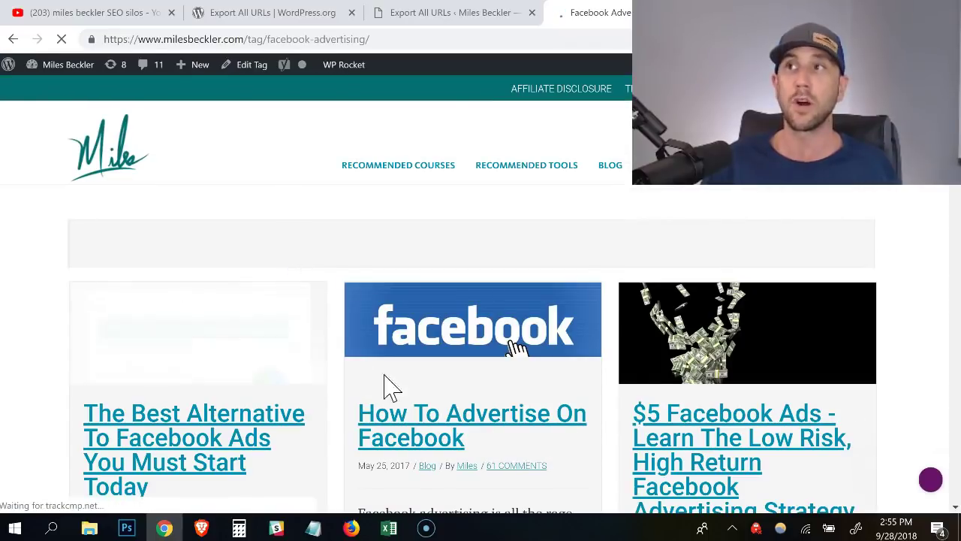
pyautogui.moveTo(250, 39); pyautogui.dragTo(262, 40)
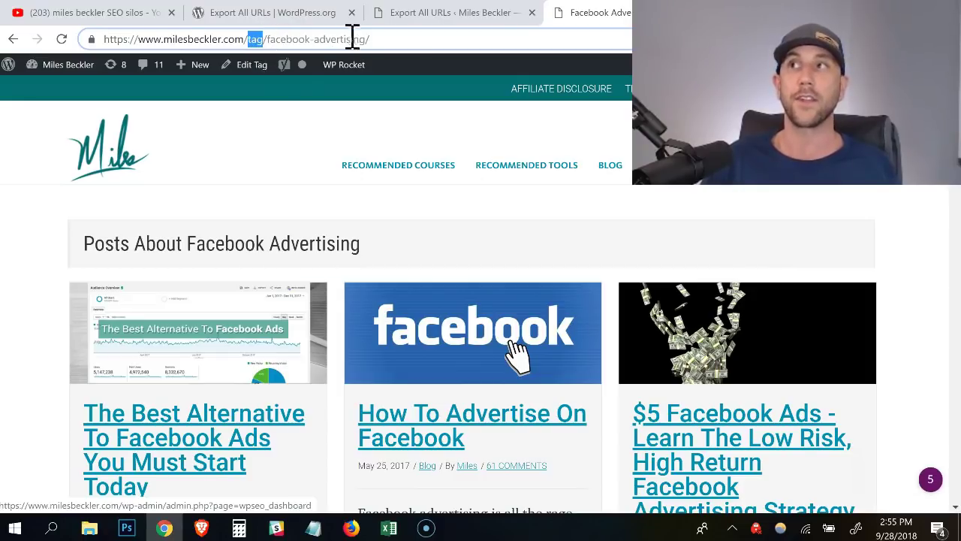
pyautogui.scroll(-6, 251, 242)
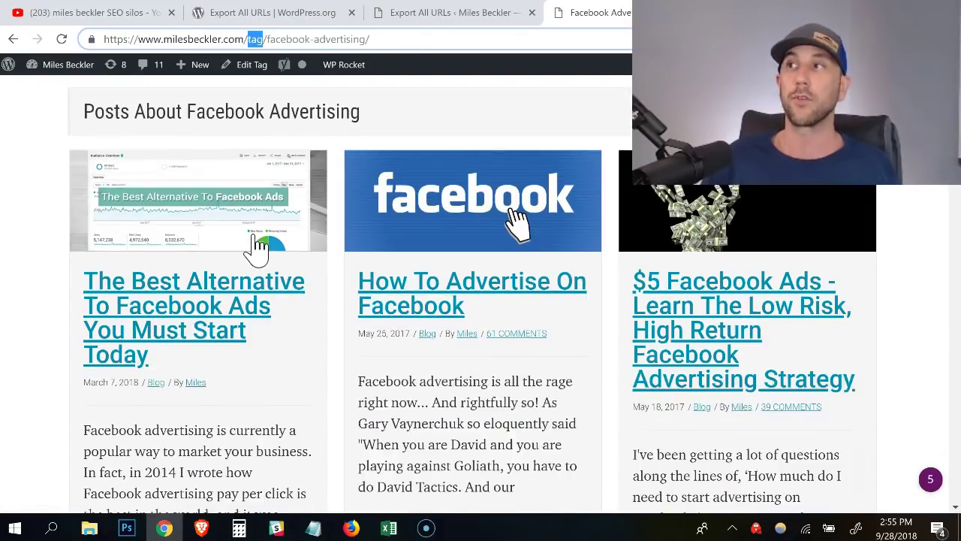
pyautogui.scroll(-10, 255, 240)
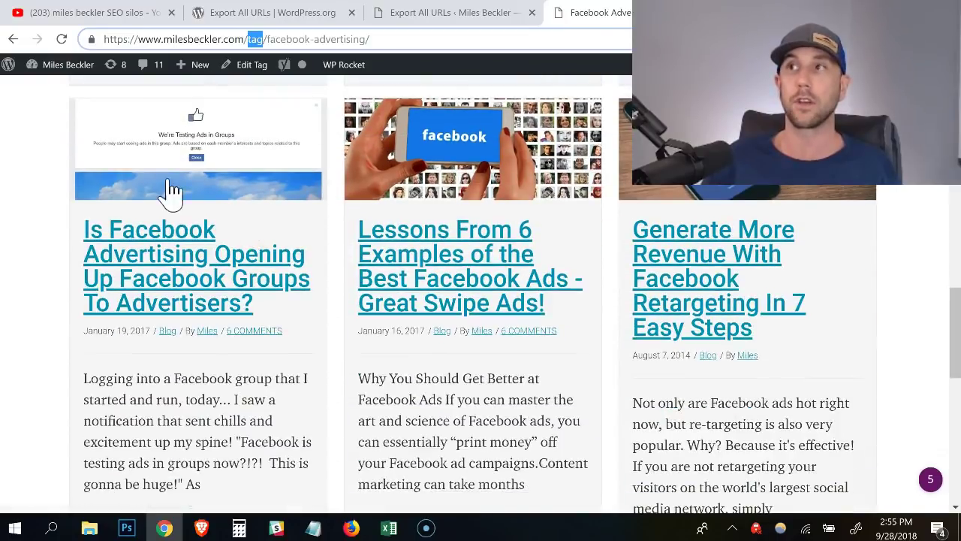
pyautogui.scroll(-2, 171, 190)
# - View the Email Marketing tag page from the blog archive's category links and return to the archive
pyautogui.click(15, 39)
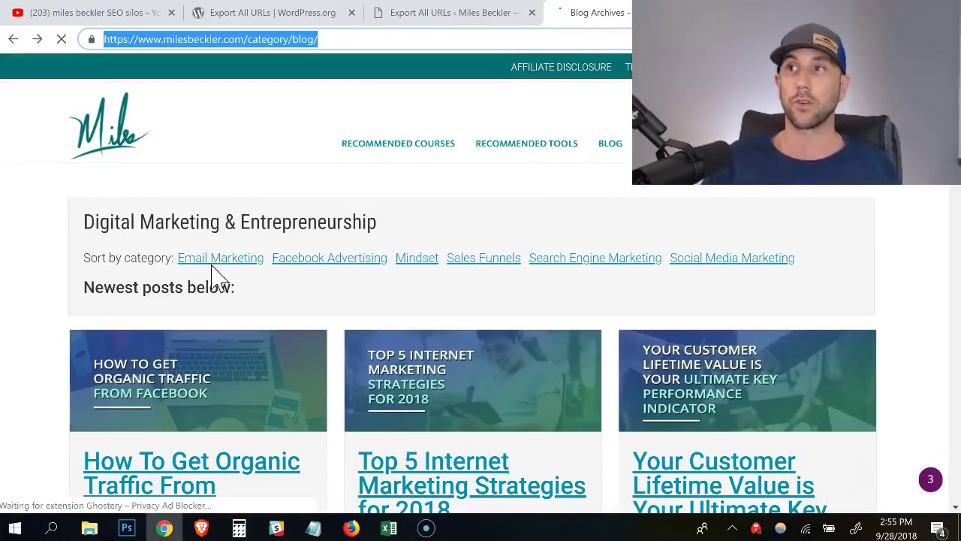
pyautogui.click(215, 260)
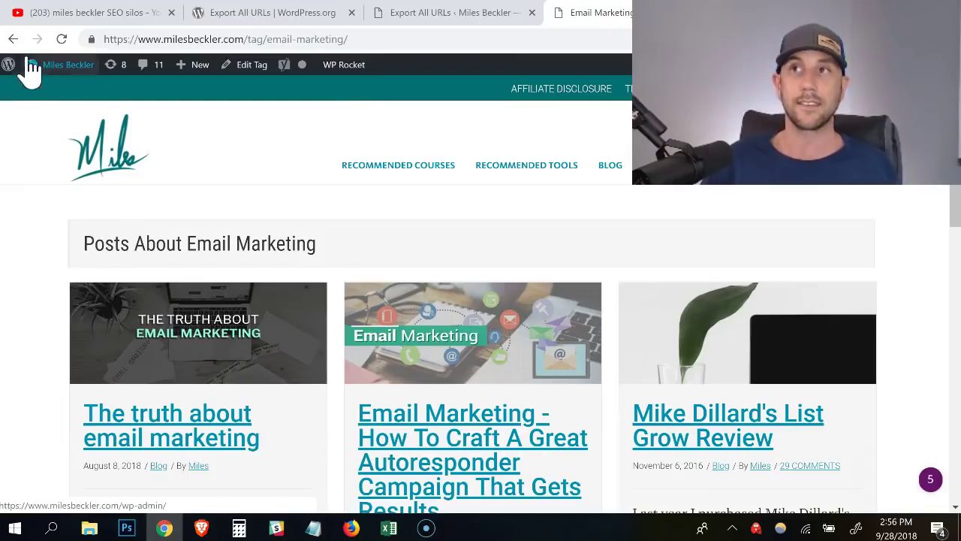
pyautogui.click(13, 39)
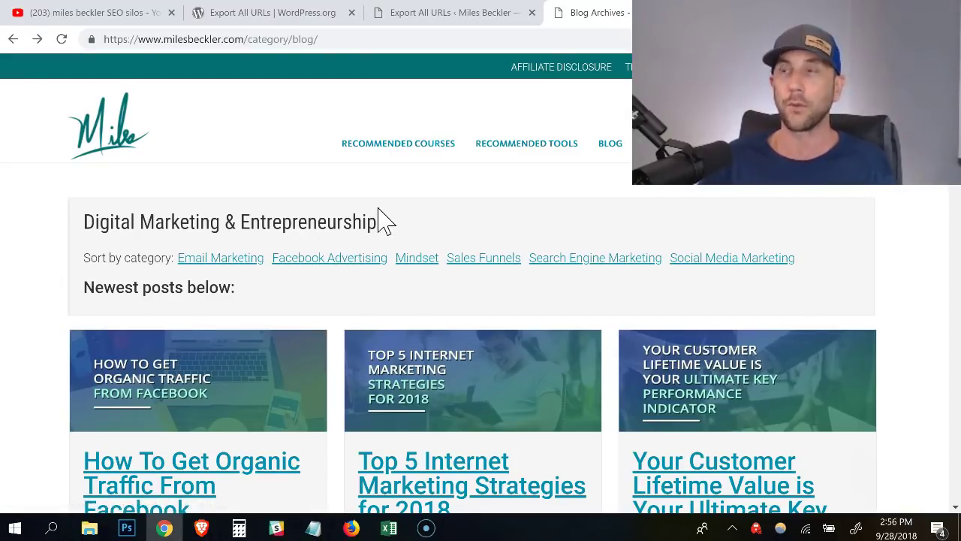
# - Switch to the MilesBeckler.com Content Audit 7 Categories workbook and examine the Silos list above the post URLs
pyautogui.hotkey('alt', 'Tab')
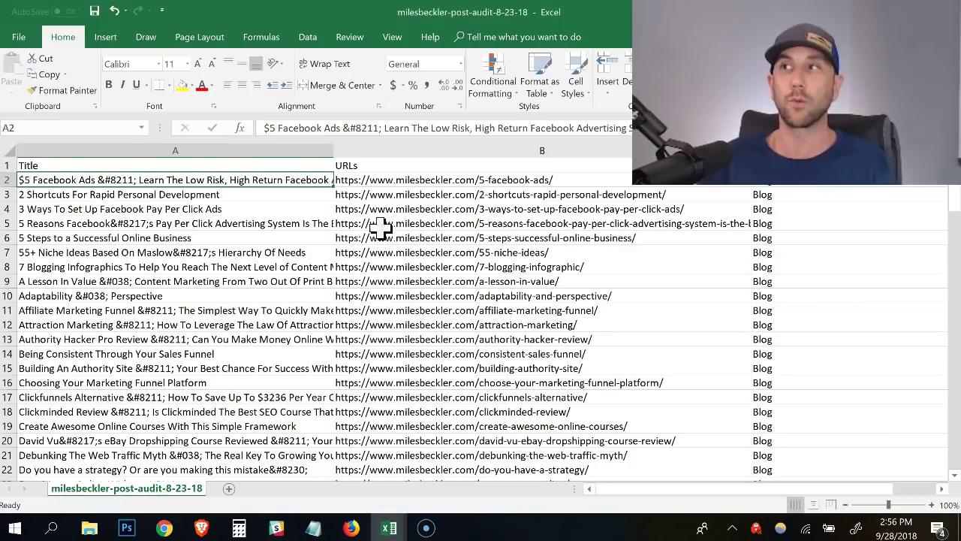
pyautogui.hotkey('alt', 'Tab')
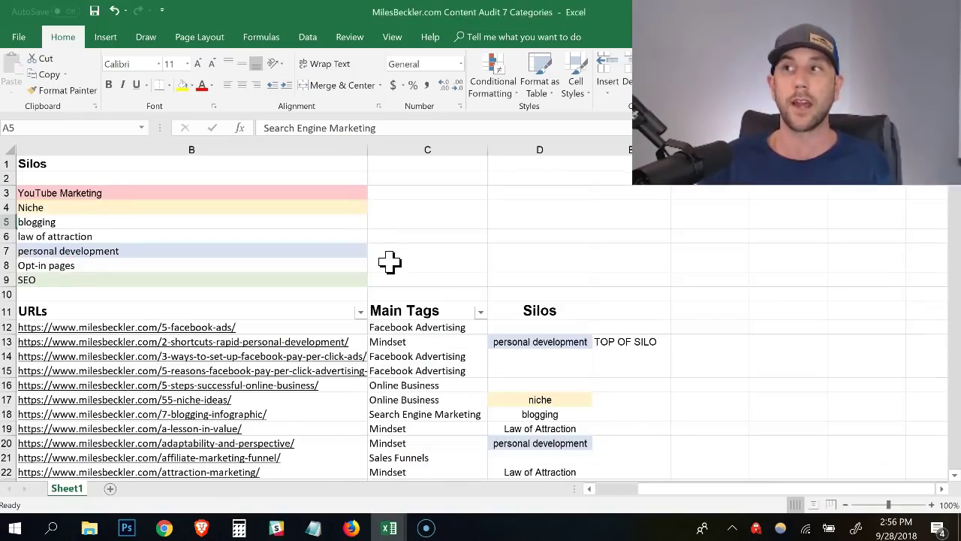
pyautogui.scroll(-1, 389, 249)
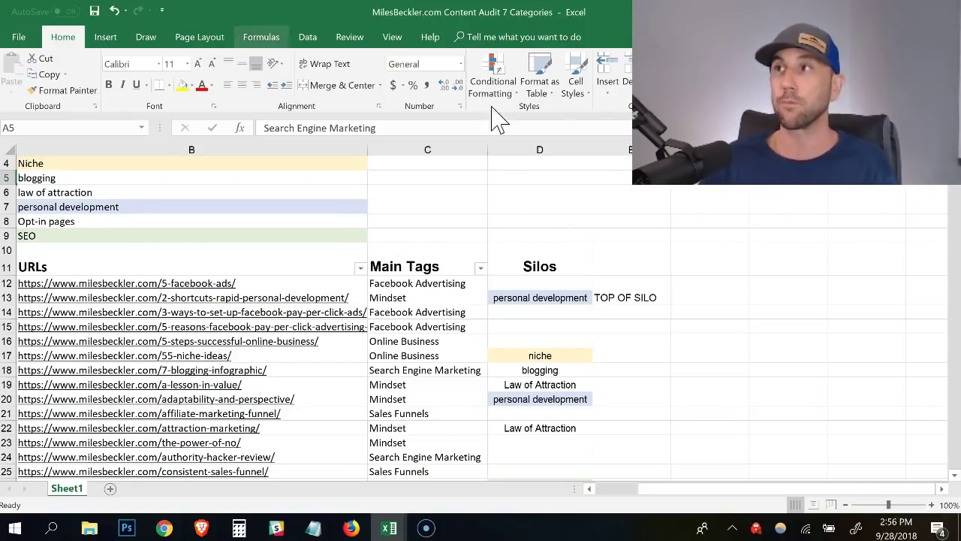
pyautogui.click(575, 189)
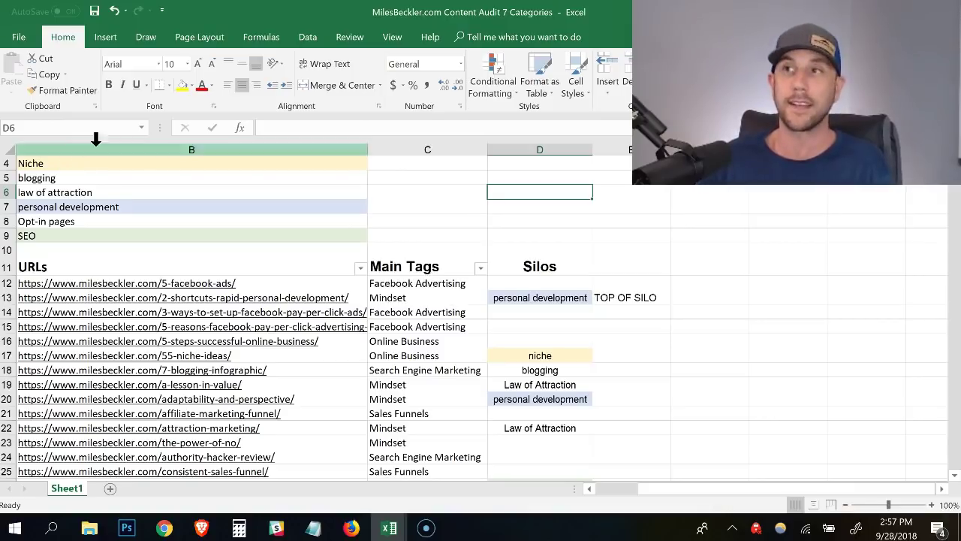
pyautogui.scroll(1, 113, 189)
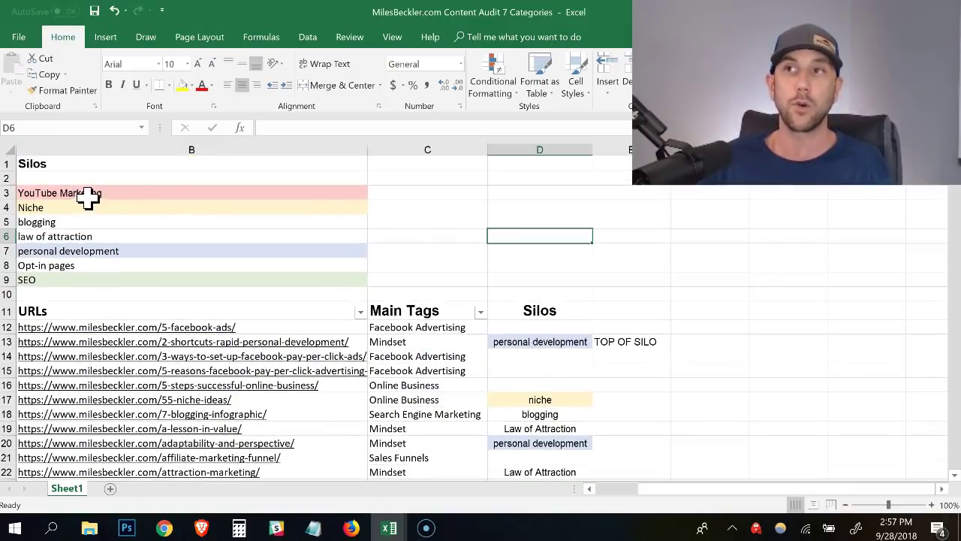
pyautogui.scroll(-1, 614, 248)
pyautogui.scroll(1, 83, 167)
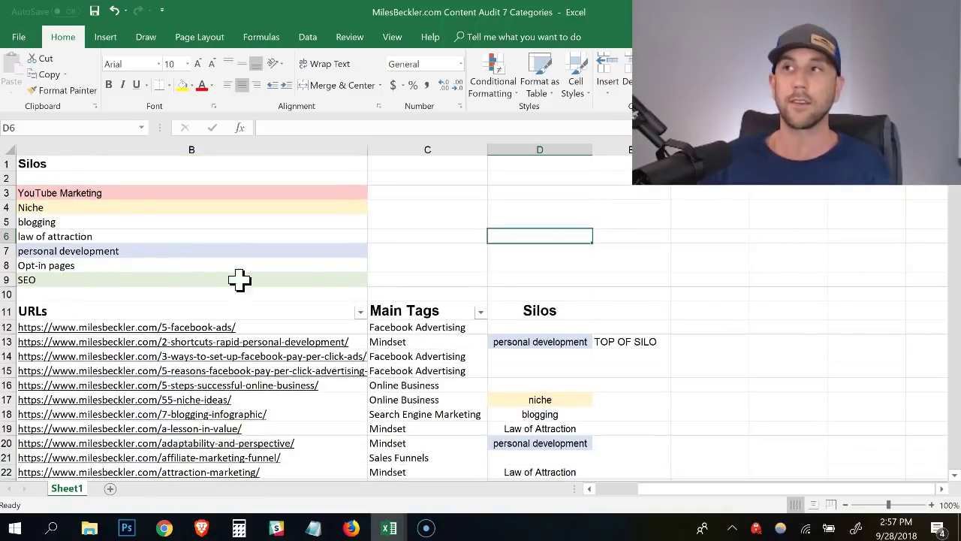
pyautogui.scroll(-1, 565, 280)
pyautogui.click(554, 254)
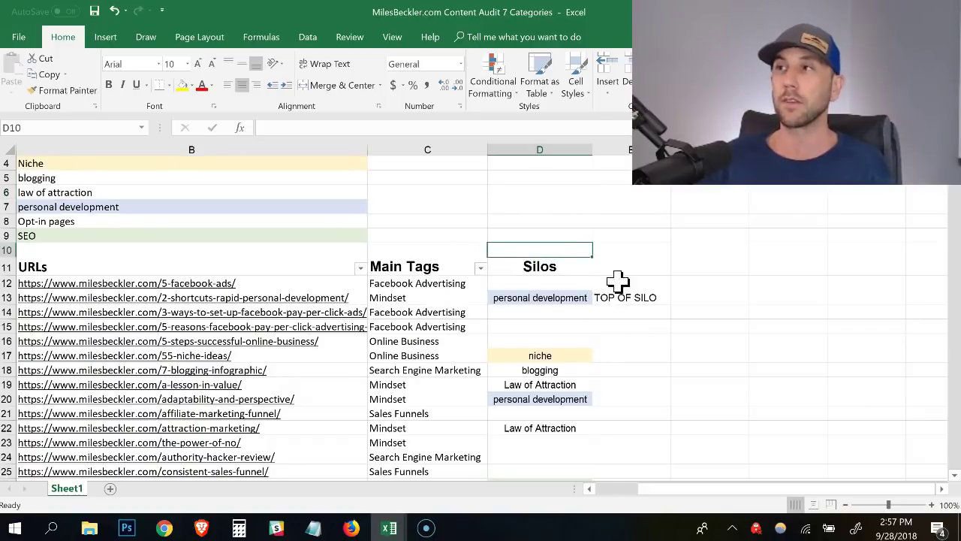
# - Compare the TOP OF SILO post in row 13 with the personal development post in row 20, selecting their cells
pyautogui.click(653, 297)
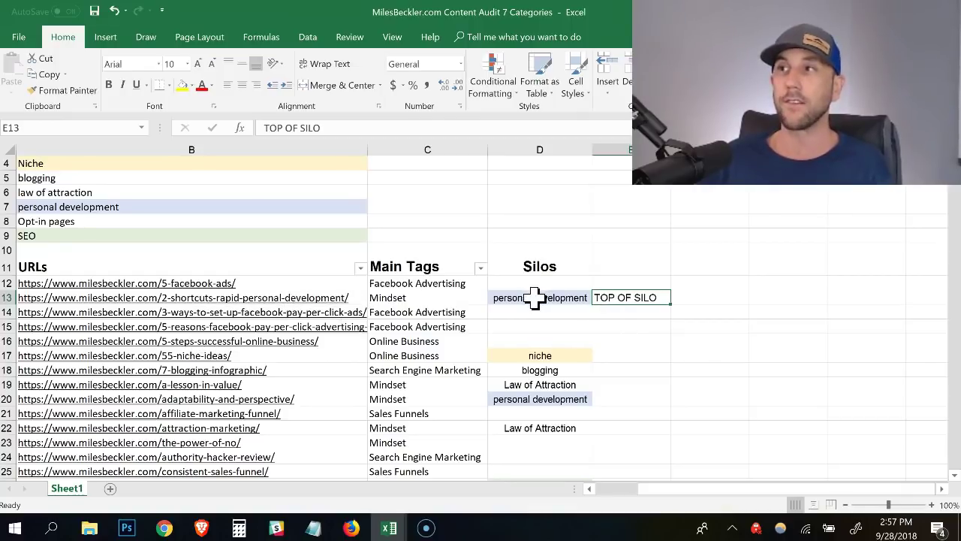
pyautogui.click(275, 301)
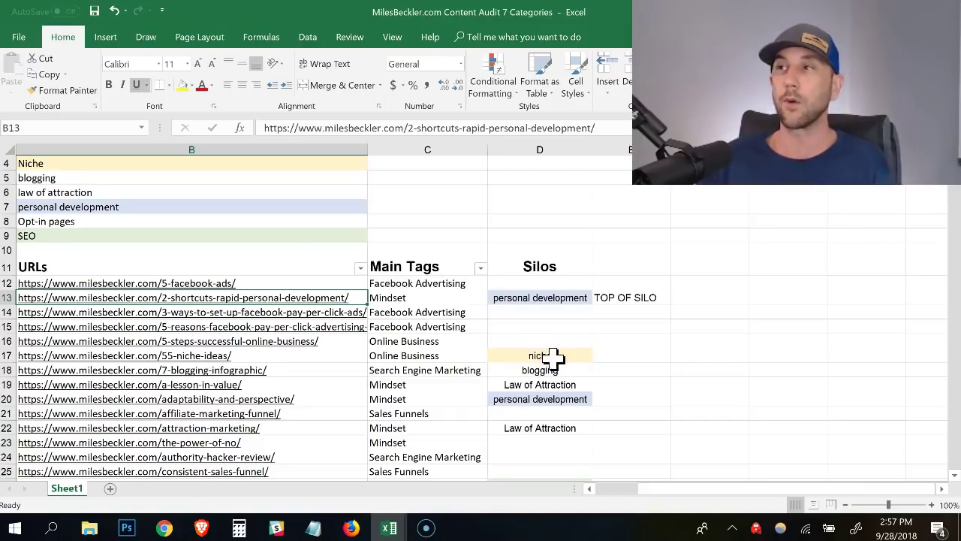
pyautogui.hotkey('alt', 'Tab')
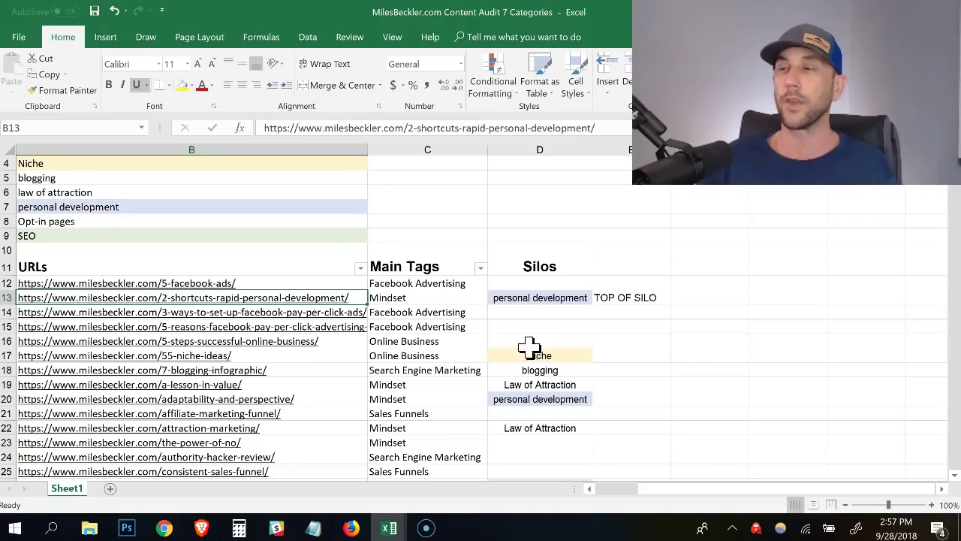
pyautogui.click(584, 401)
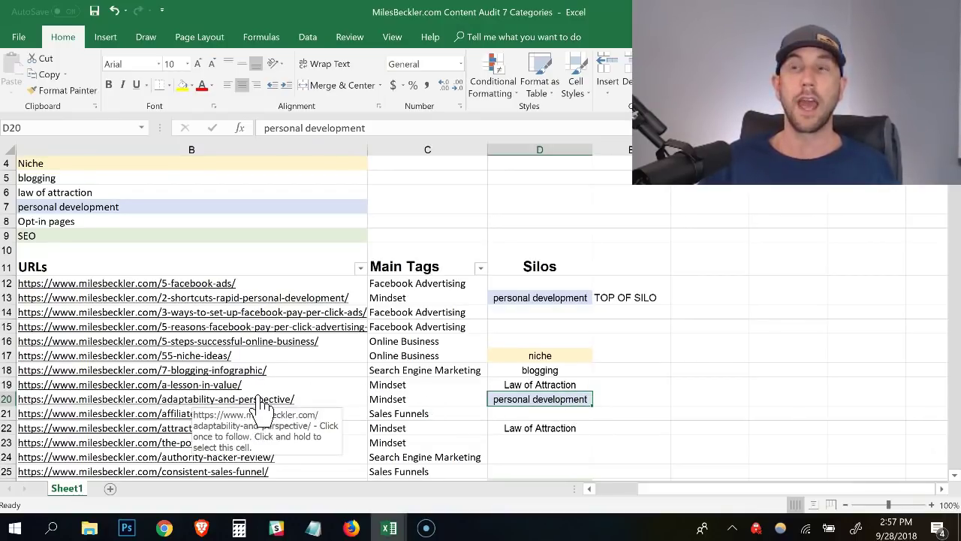
pyautogui.click(506, 300)
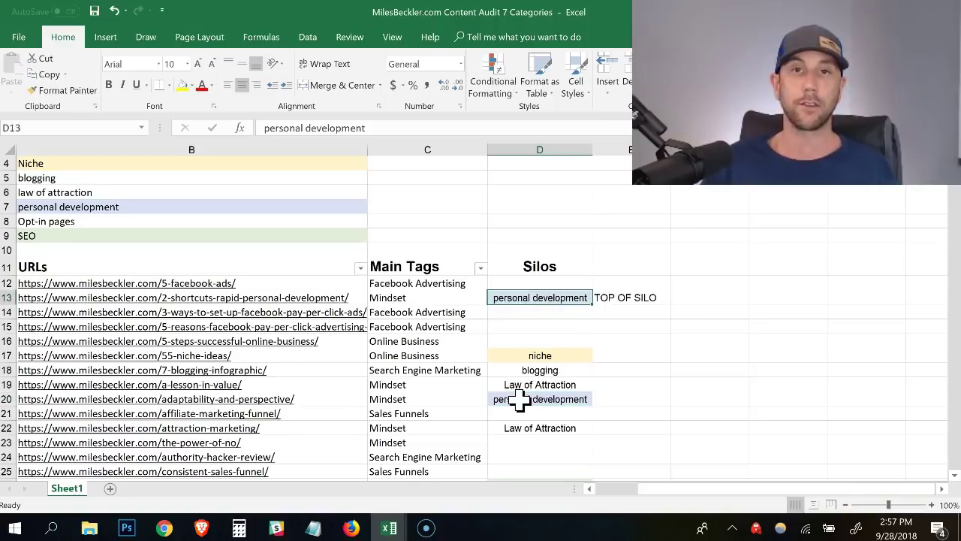
# - Find further personal development posts down the Silos column, selecting D38 and D71, and return to the silo's top post
pyautogui.scroll(-7, 526, 361)
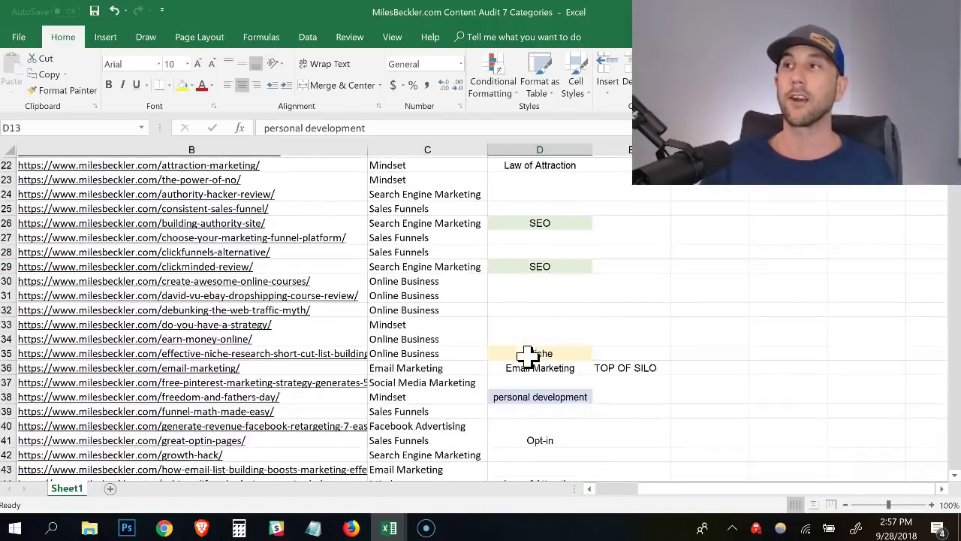
pyautogui.click(525, 351)
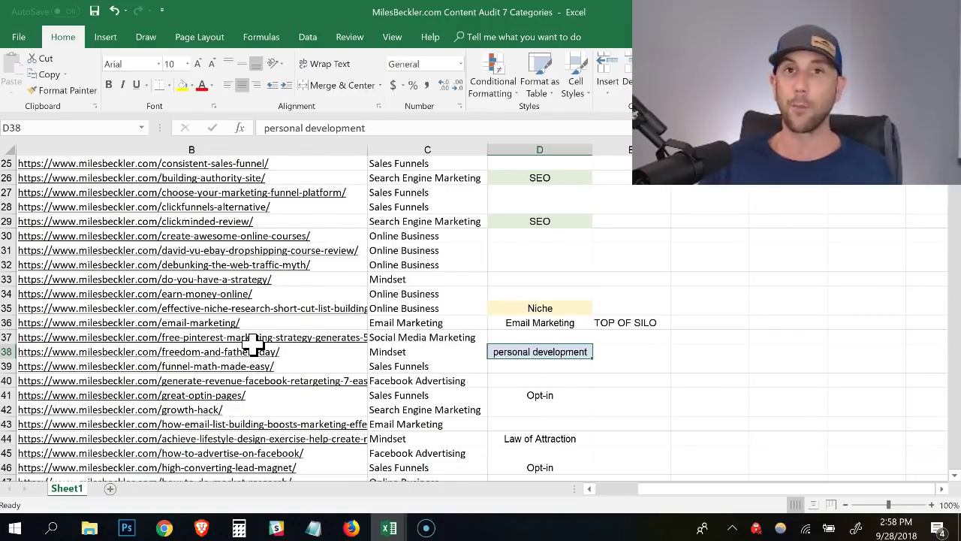
pyautogui.scroll(4, 257, 346)
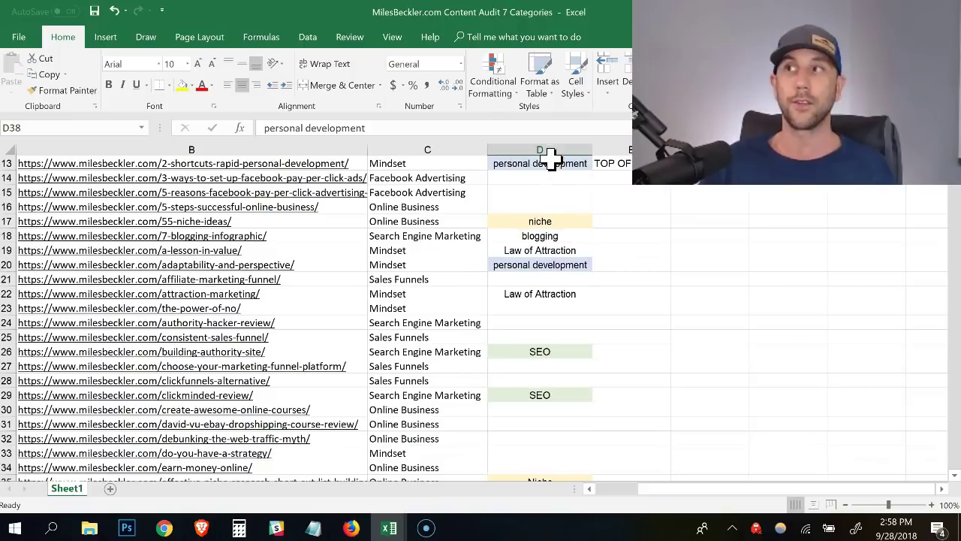
pyautogui.scroll(-14, 554, 310)
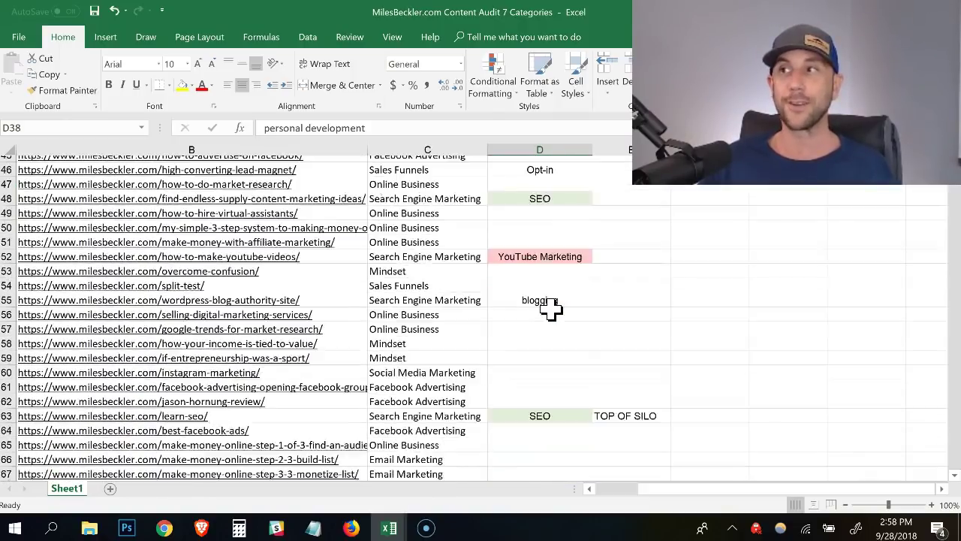
pyautogui.scroll(-1, 546, 313)
pyautogui.click(530, 356)
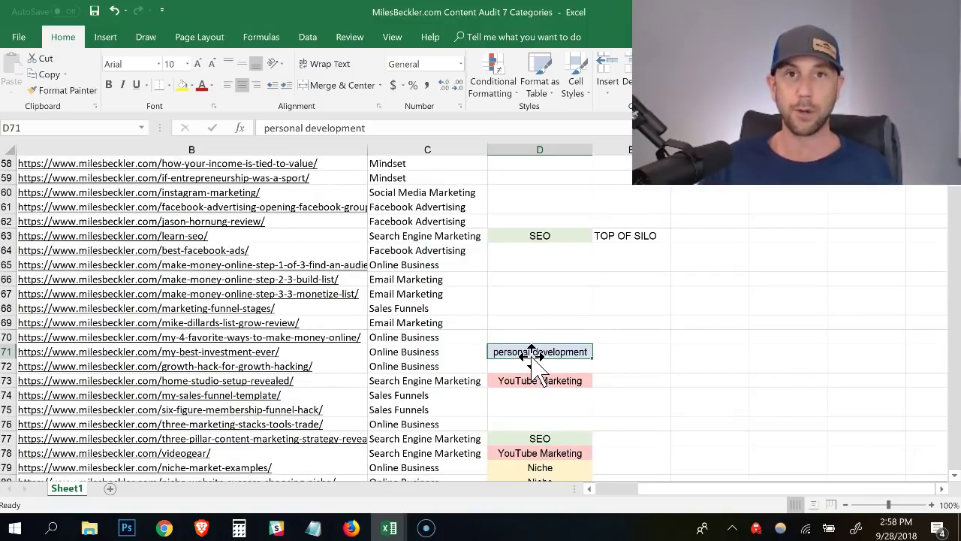
pyautogui.scroll(9, 530, 356)
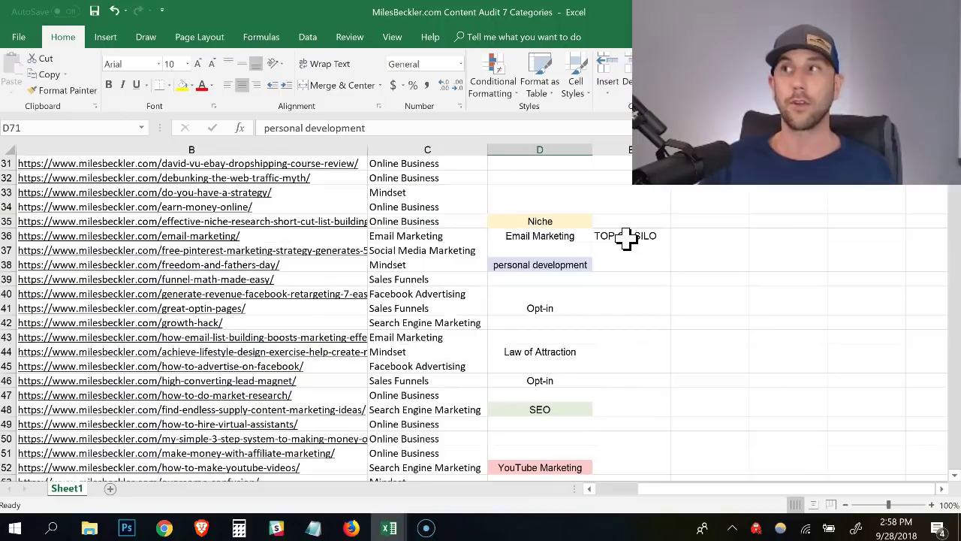
pyautogui.scroll(8, 626, 237)
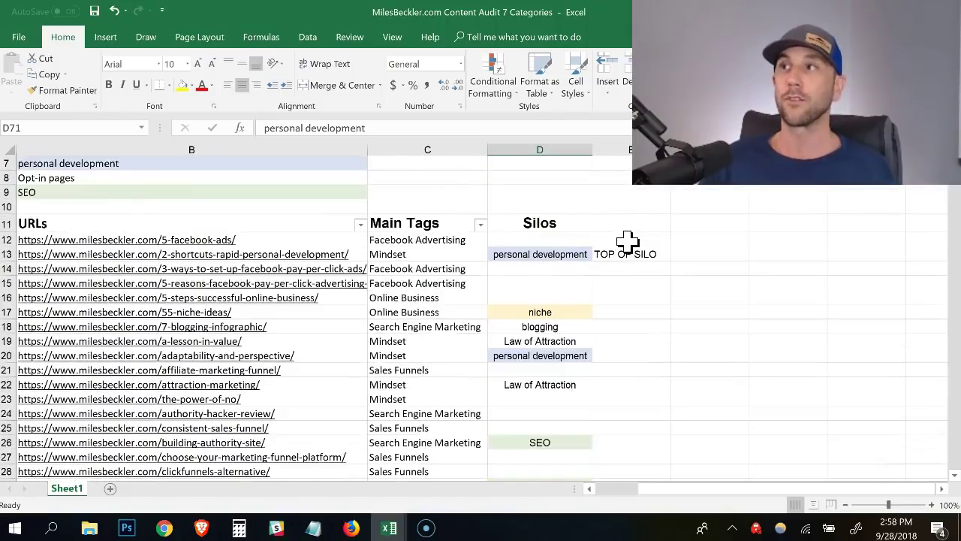
# - Examine the learn-seo post marked as the top of the SEO silo in row 63 and the related SEO post above it
pyautogui.scroll(-14, 626, 243)
pyautogui.scroll(-2, 617, 258)
pyautogui.click(548, 323)
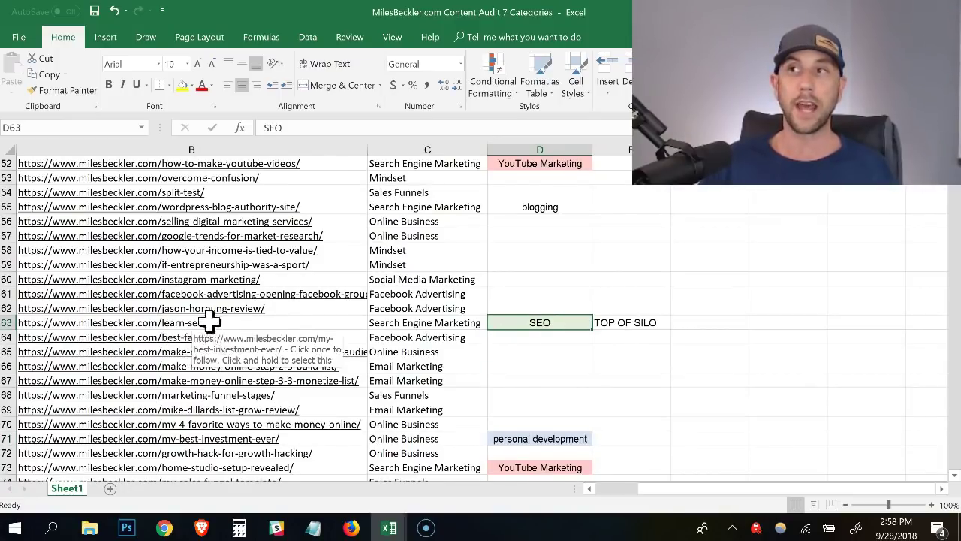
pyautogui.click(617, 325)
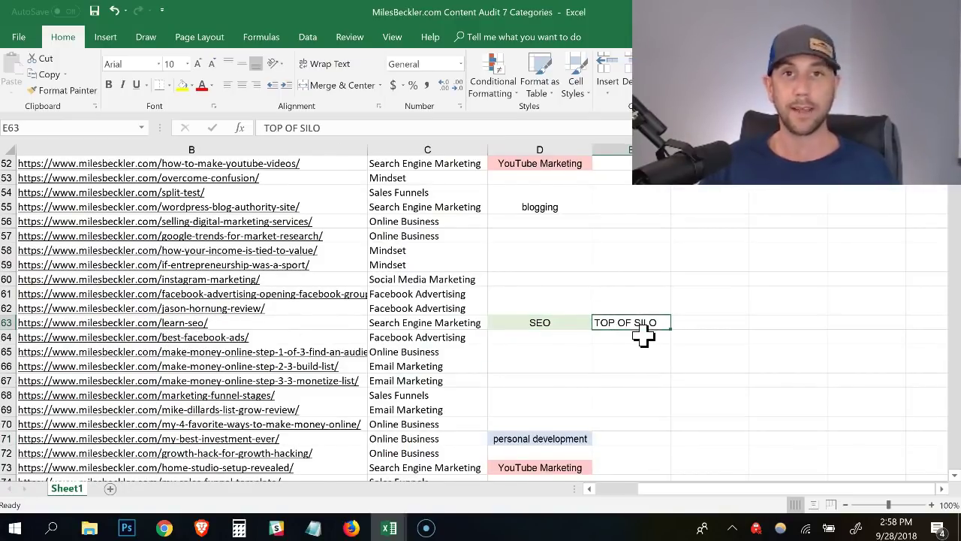
pyautogui.scroll(4, 643, 334)
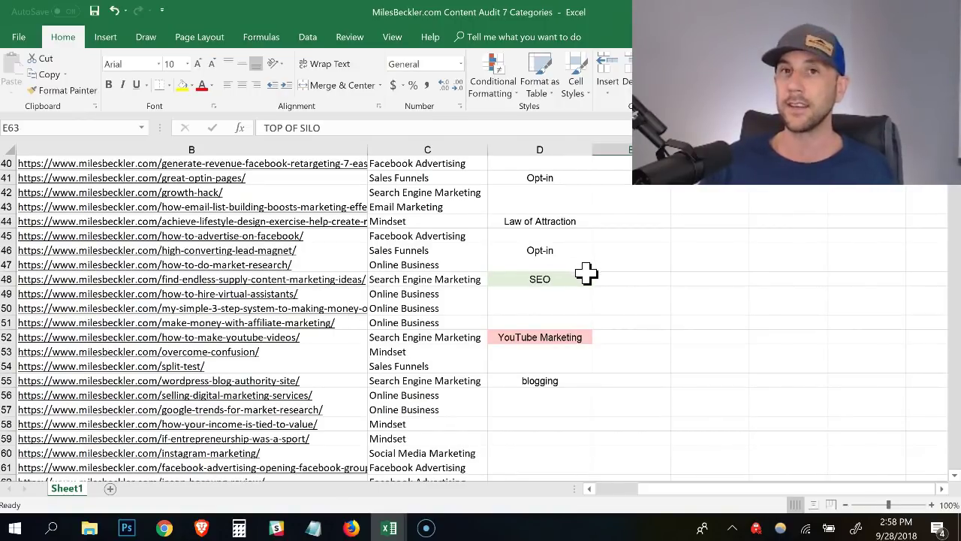
pyautogui.scroll(-1, 586, 274)
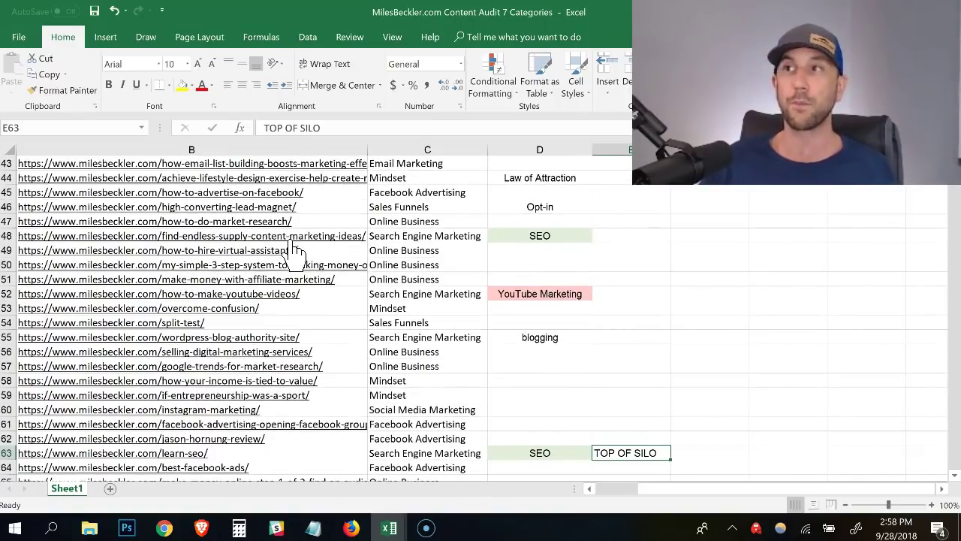
pyautogui.scroll(-2, 493, 252)
pyautogui.scroll(-1, 492, 251)
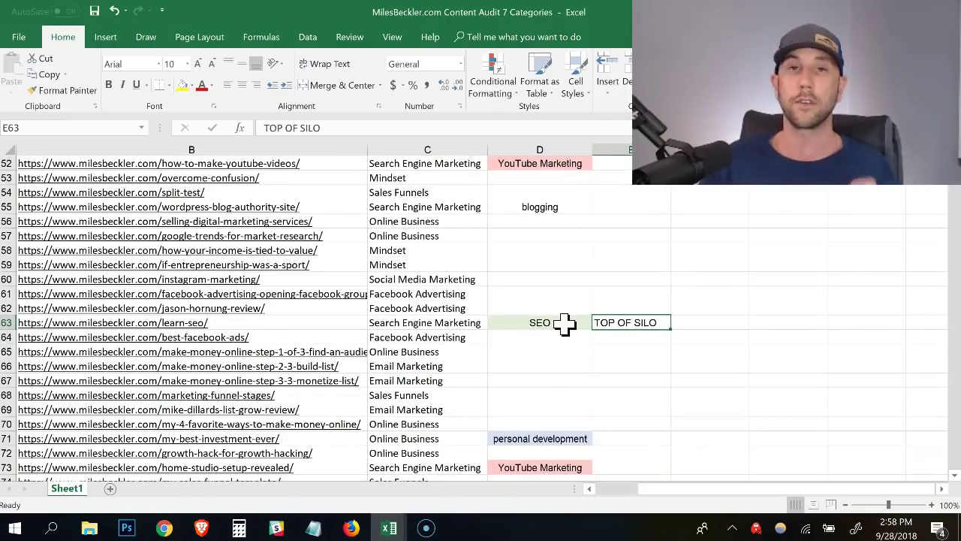
# - Trace the personal development silo from its top post in D13 to the related post URLs in B20 and B38
pyautogui.scroll(-4, 564, 323)
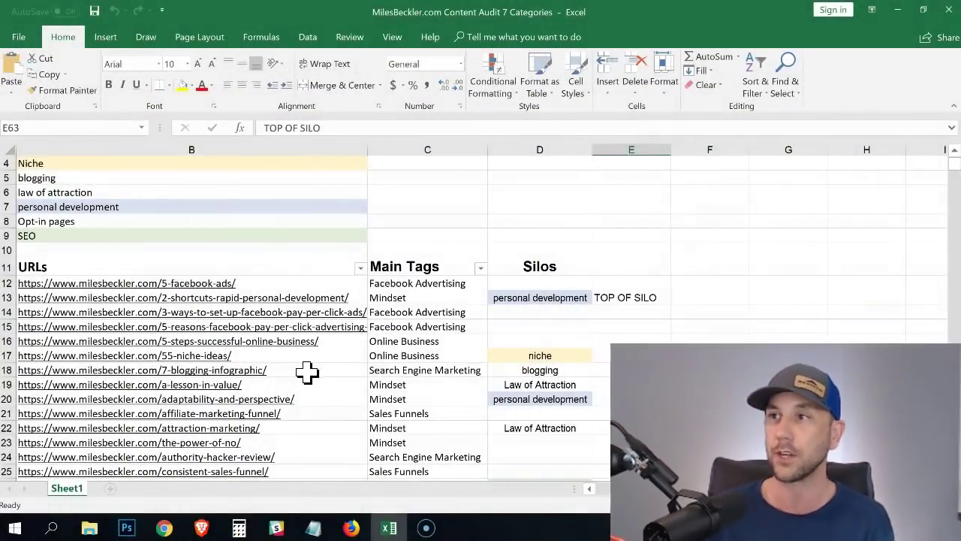
pyautogui.click(539, 298)
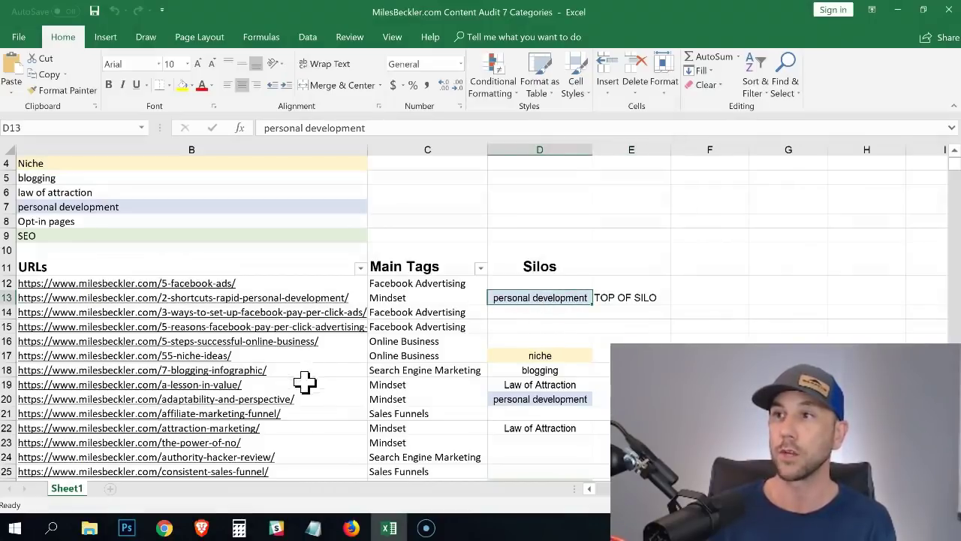
pyautogui.click(323, 399)
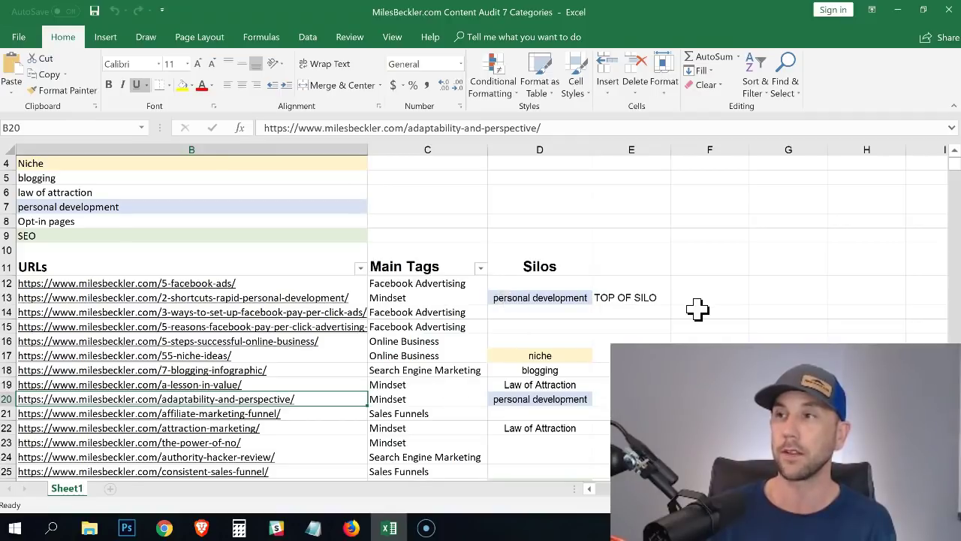
pyautogui.scroll(-6, 694, 310)
pyautogui.click(344, 397)
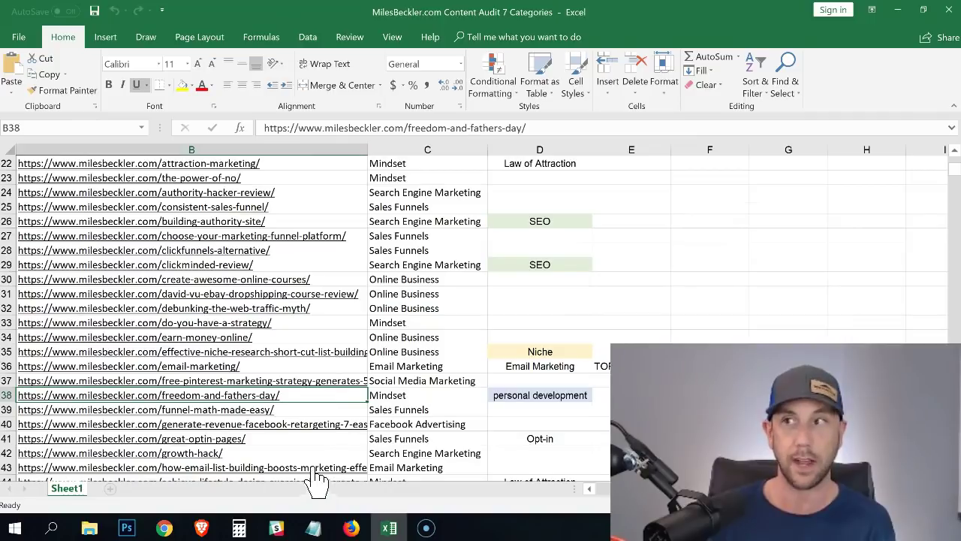
# - Look through the post rows below the freedom-and-fathers-day URL for further posts assigned to silos
pyautogui.scroll(4, 305, 389)
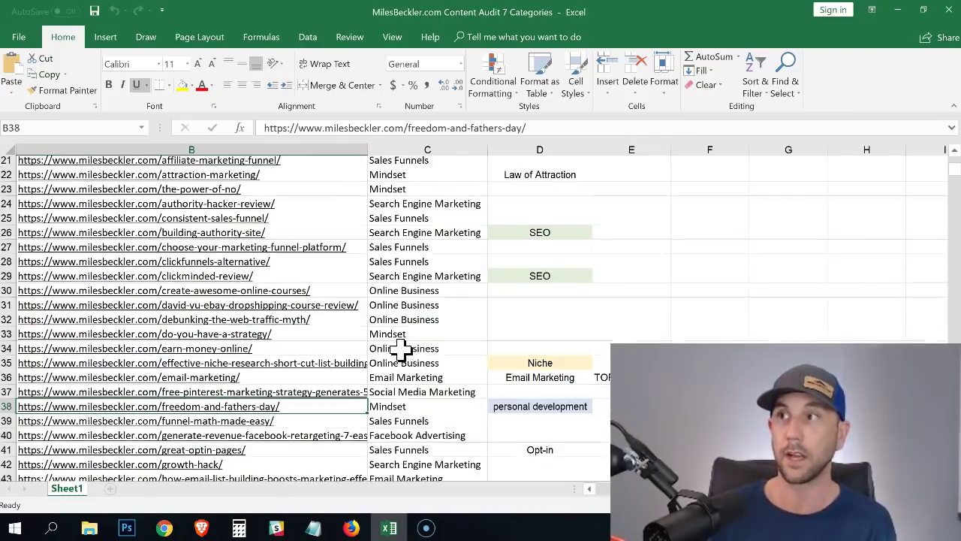
pyautogui.scroll(-4, 494, 305)
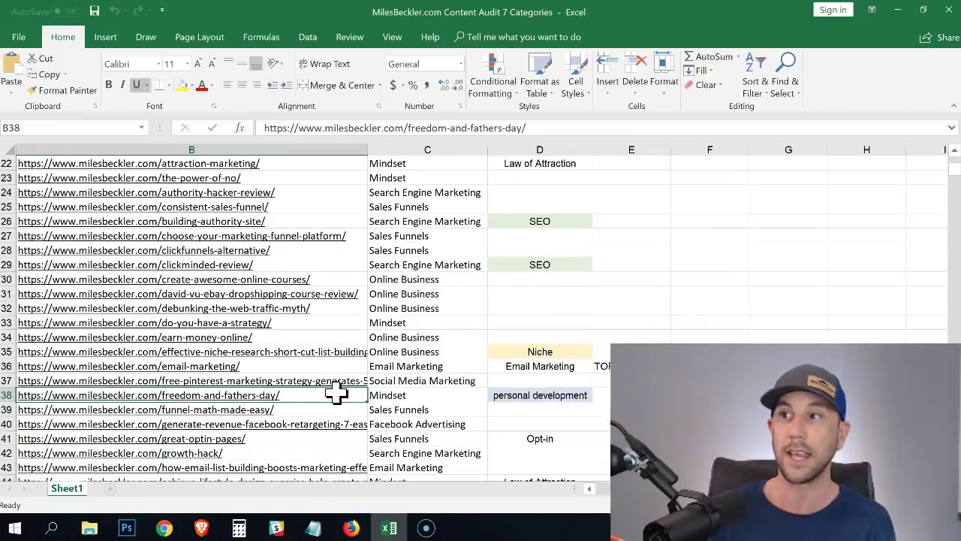
pyautogui.scroll(-6, 338, 390)
pyautogui.scroll(-5, 338, 387)
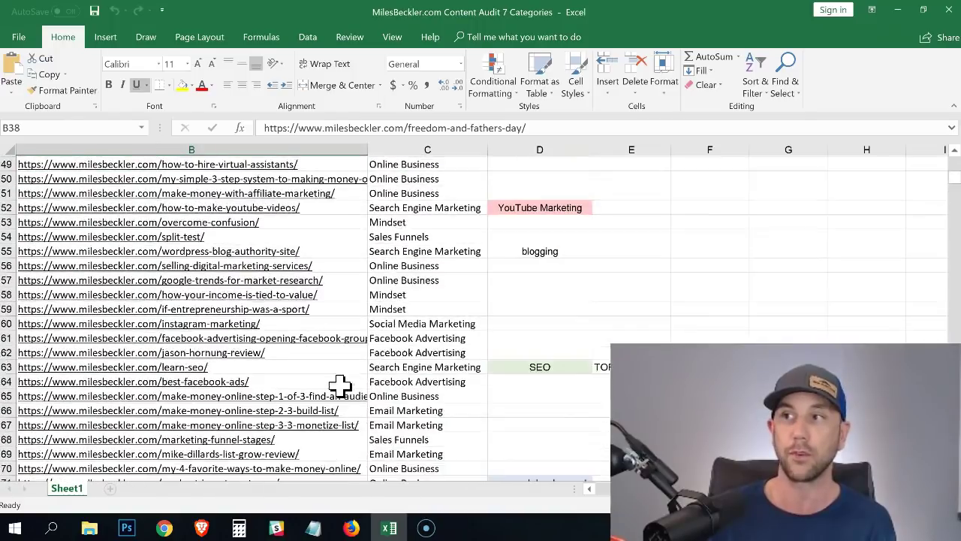
pyautogui.click(334, 396)
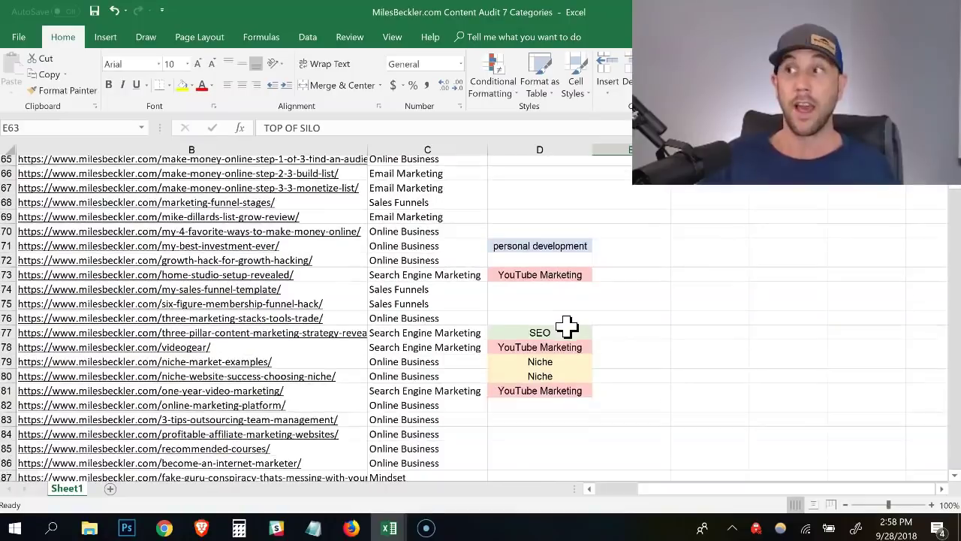
pyautogui.scroll(-1, 817, 451)
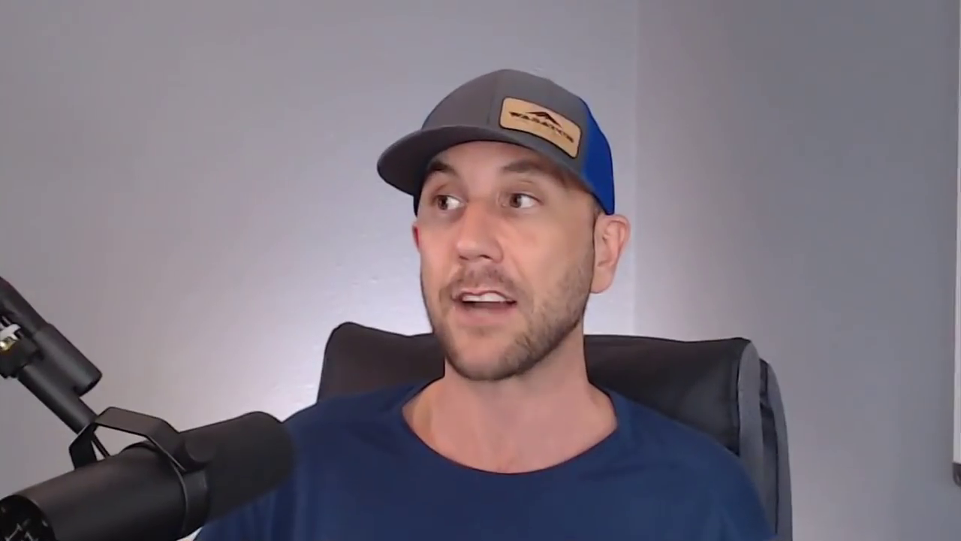